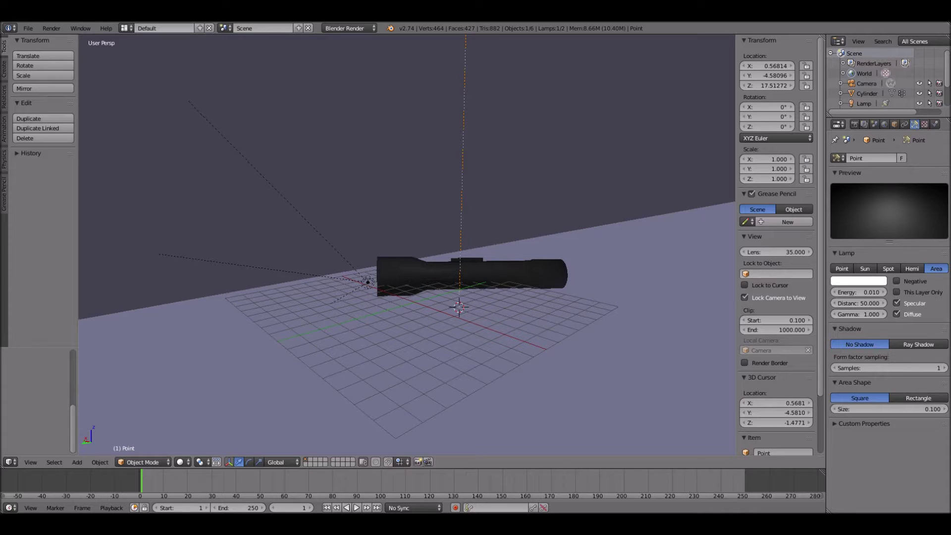
Step: Render an image of the finished flashlight scene and return to the 3D view
{"action": "left_click", "coordinate": [52, 28]}
{"action": "left_click", "coordinate": [55, 40]}
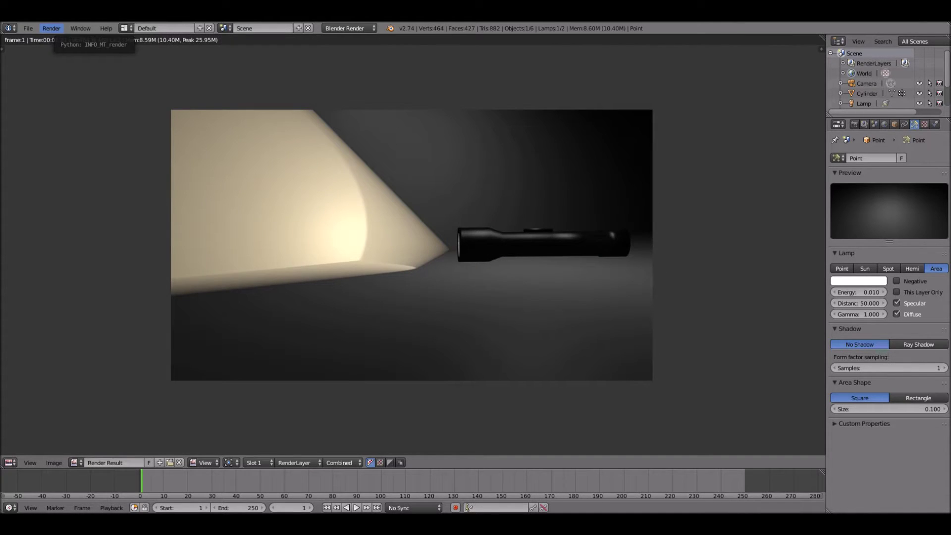
{"action": "left_click", "coordinate": [52, 28]}
{"action": "left_click", "coordinate": [74, 99]}
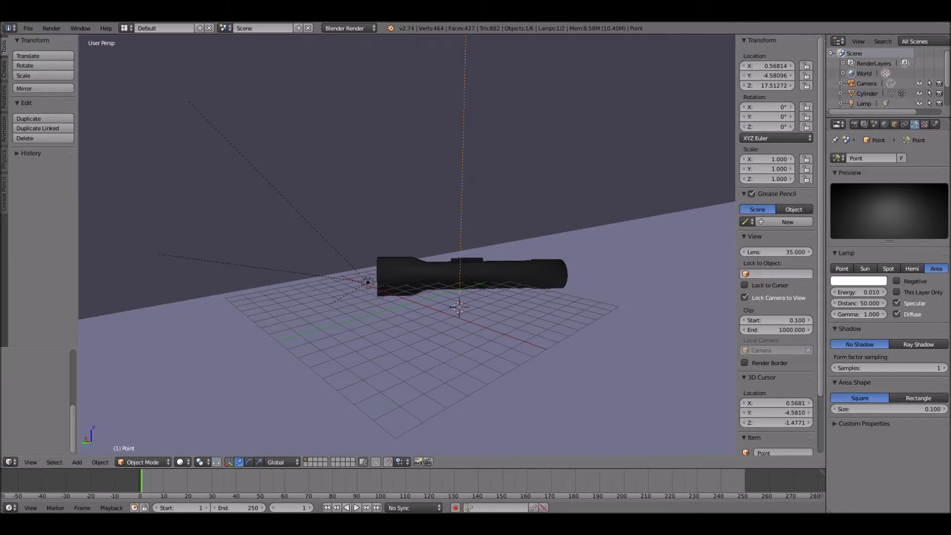
Step: Start a new scene from the start-up file and delete the default cube
{"action": "left_click", "coordinate": [28, 28]}
{"action": "left_click", "coordinate": [30, 39]}
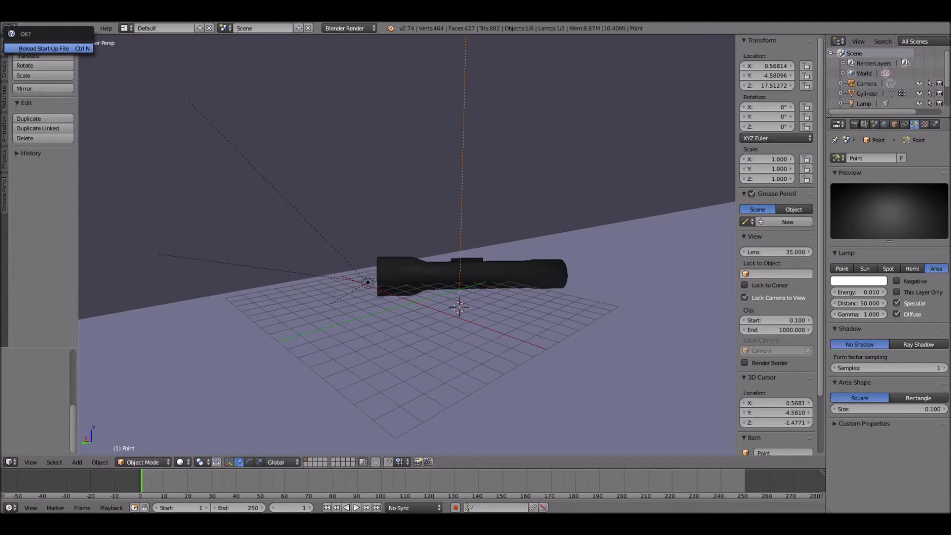
{"action": "left_click", "coordinate": [44, 48]}
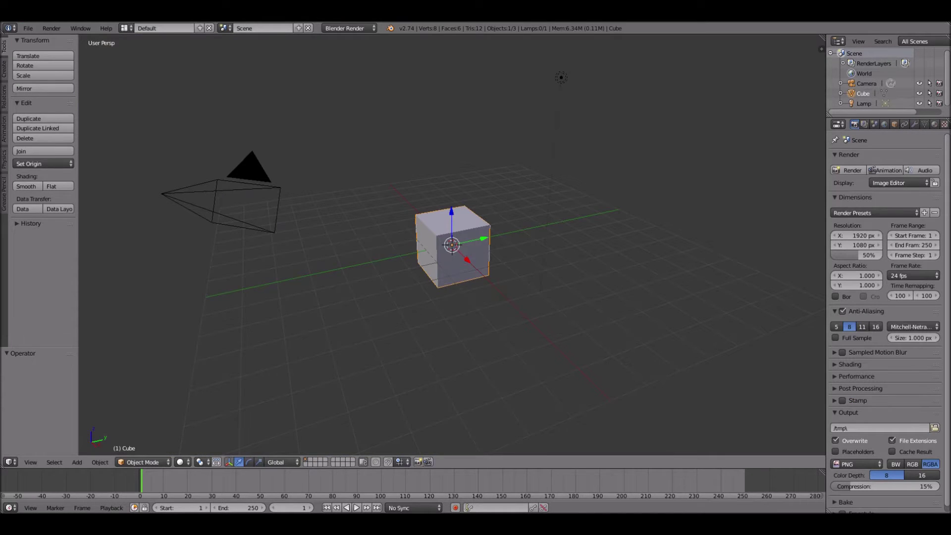
{"action": "key", "text": "x"}
{"action": "key", "text": "Return"}
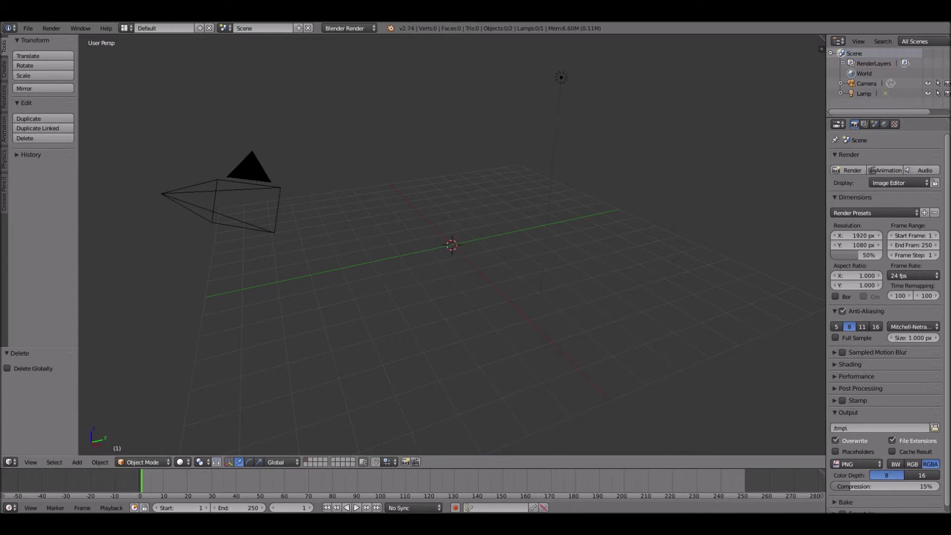
Step: Add a mesh circle with Ngon fill and 64 vertices at the scene's origin
{"action": "left_click", "coordinate": [77, 463]}
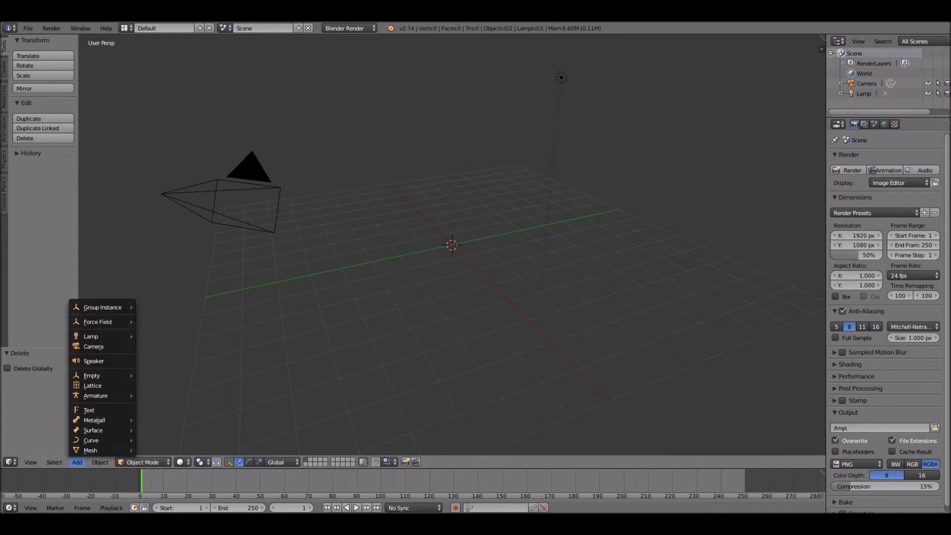
{"action": "mouse_move", "coordinate": [90, 450]}
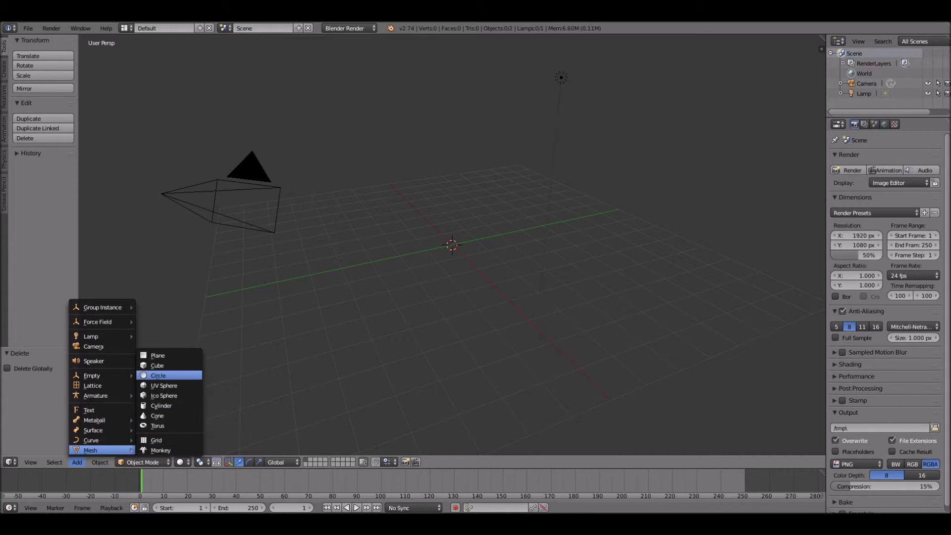
{"action": "left_click", "coordinate": [158, 376]}
{"action": "left_click", "coordinate": [33, 423]}
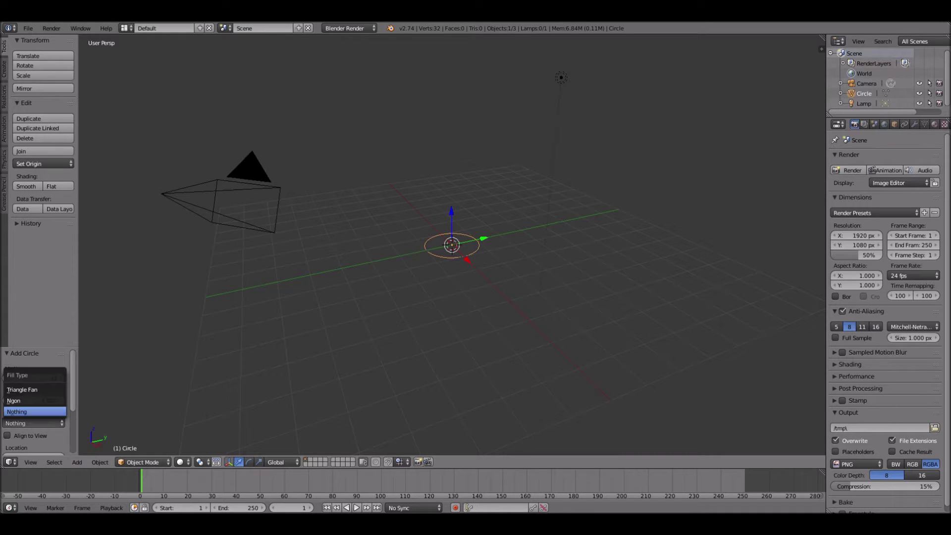
{"action": "left_click", "coordinate": [29, 401]}
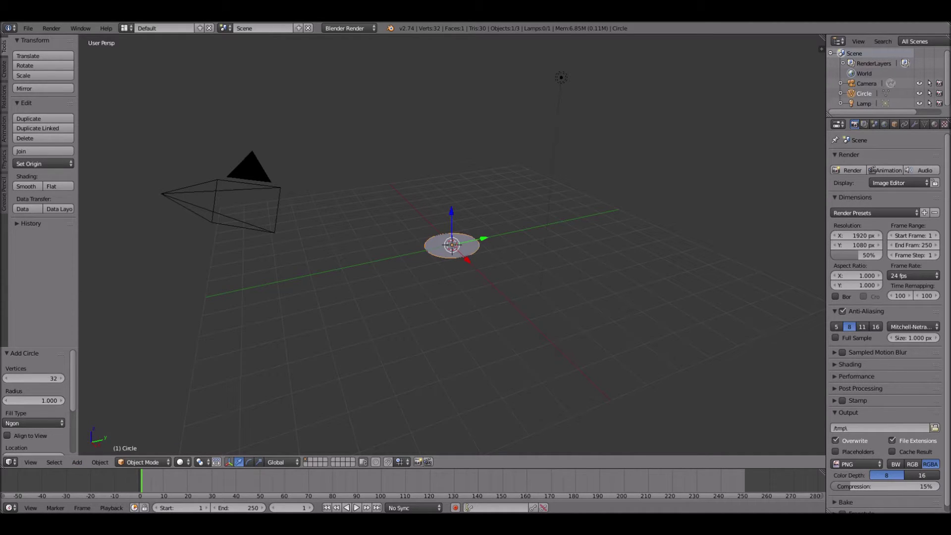
{"action": "left_click", "coordinate": [34, 378]}
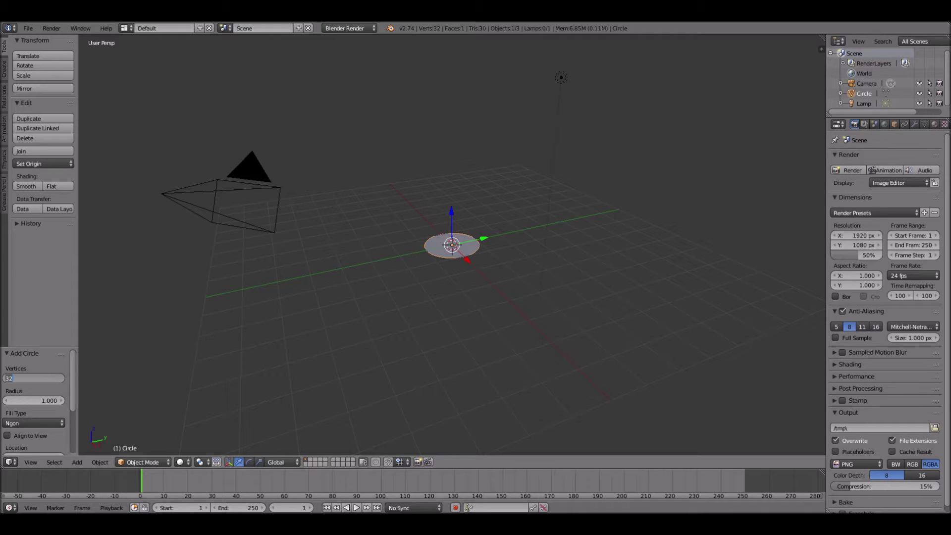
{"action": "type", "text": "64"}
{"action": "key", "text": "Return"}
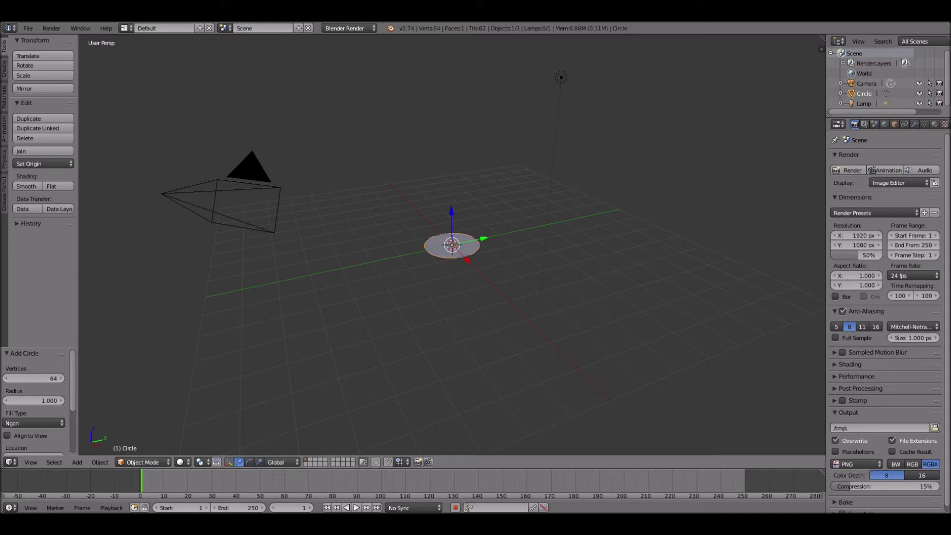
Step: In Edit Mode and front view, scale the circle by about 1.49 and extrude it upward about 2.37 to form the flashlight head
{"action": "key", "text": "Tab"}
{"action": "middle_click_drag", "start_coordinate": [452, 277], "coordinate": [436, 245]}
{"action": "key", "text": "KP_1"}
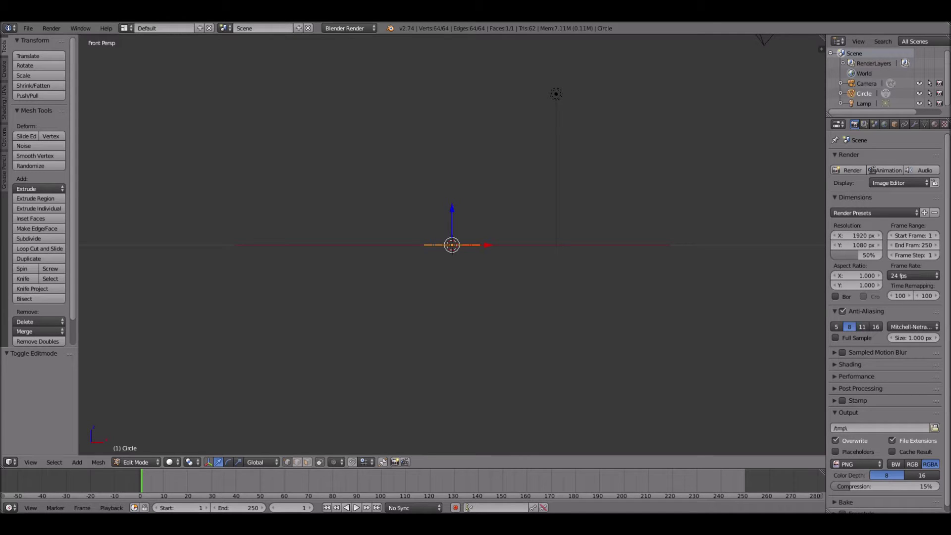
{"action": "key", "text": "s"}
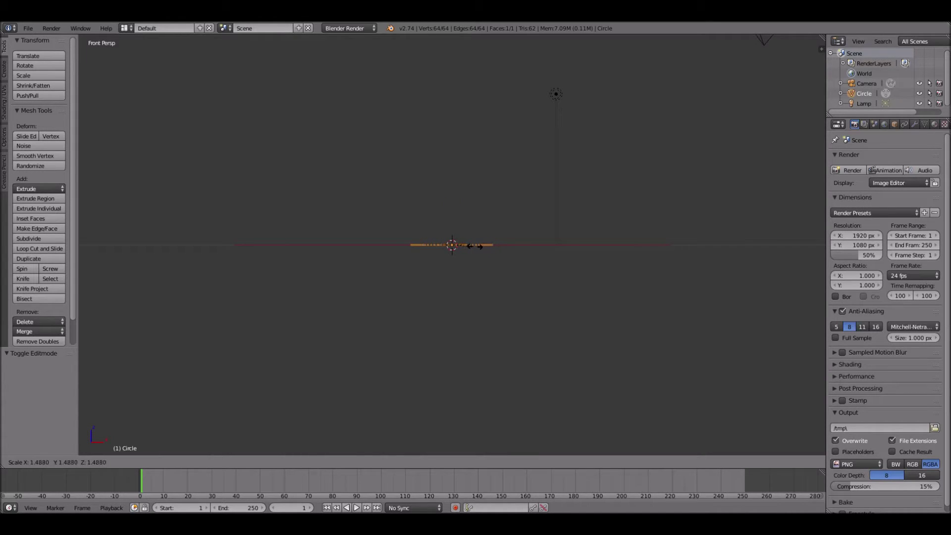
{"action": "left_click", "coordinate": [475, 246]}
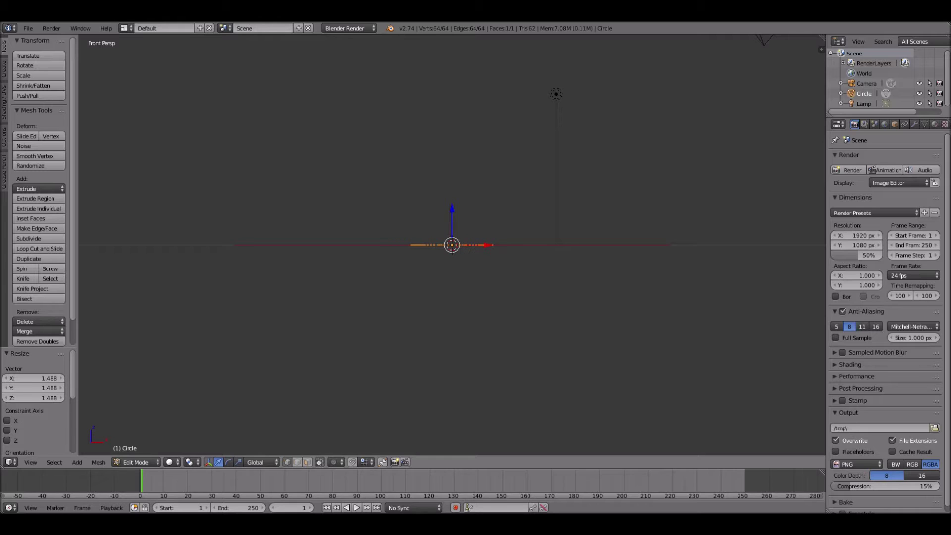
{"action": "key", "text": "e"}
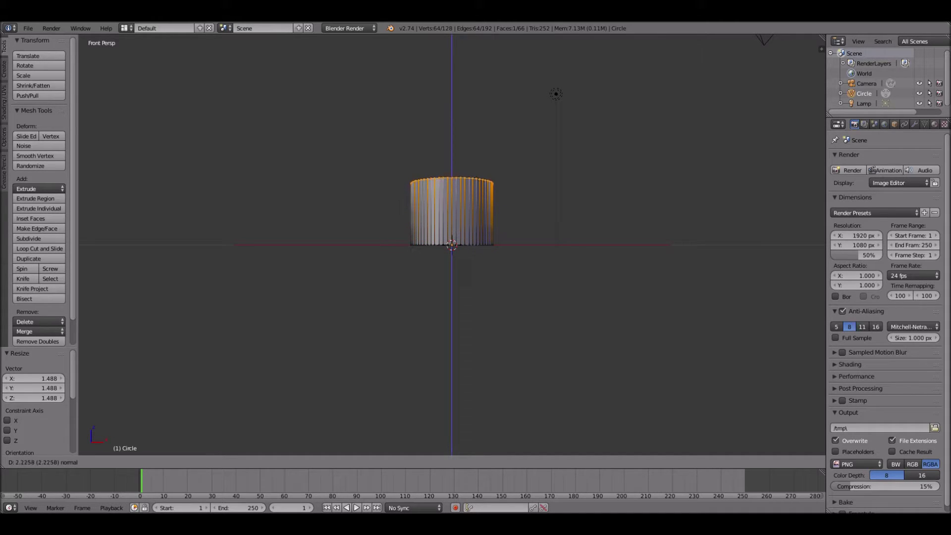
{"action": "key", "text": "Return"}
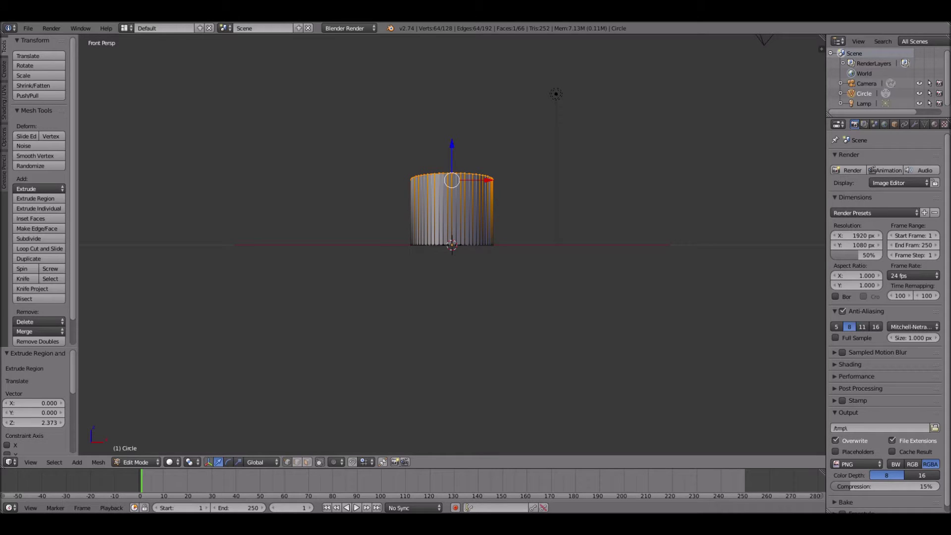
Step: Extrude the head's top face upward about 0.72 and scale it to about 0.68 to form the tapered neck
{"action": "key", "text": "e"}
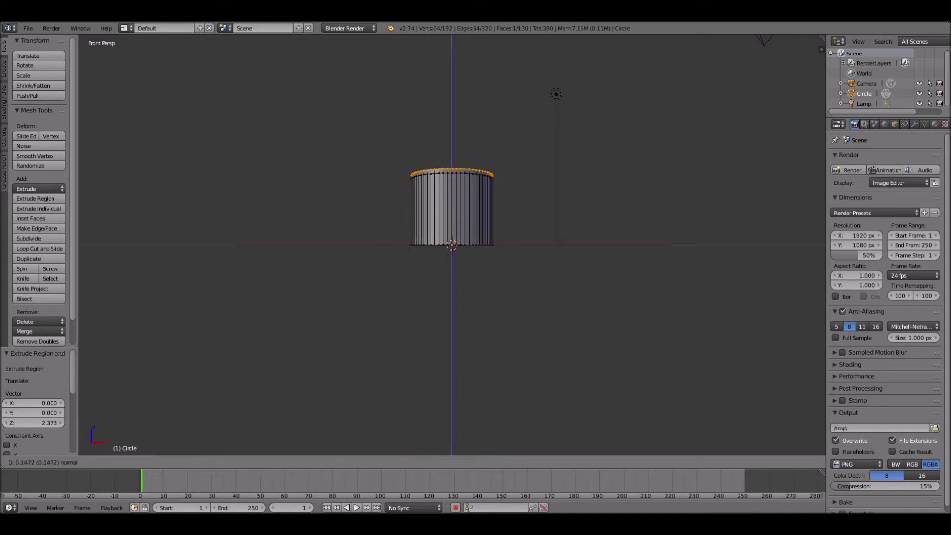
{"action": "key", "text": "Return"}
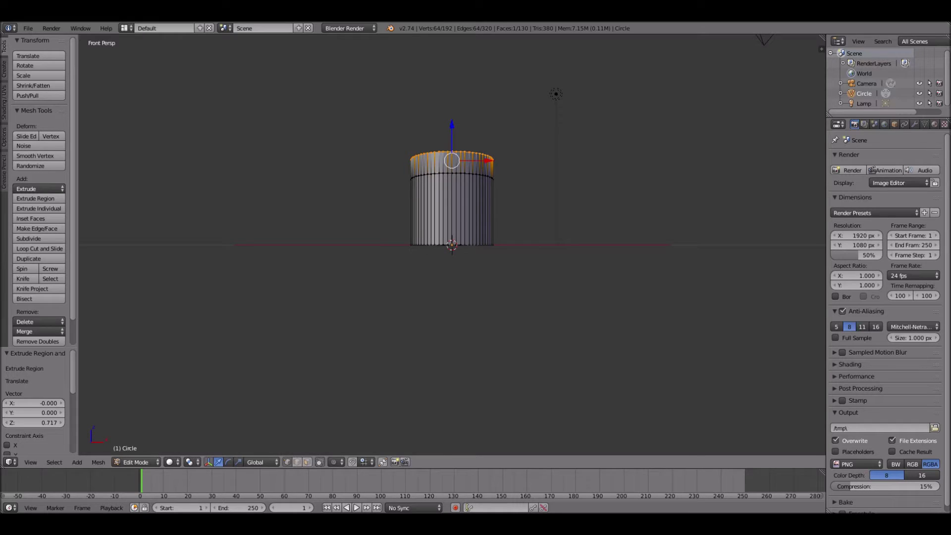
{"action": "key", "text": "s"}
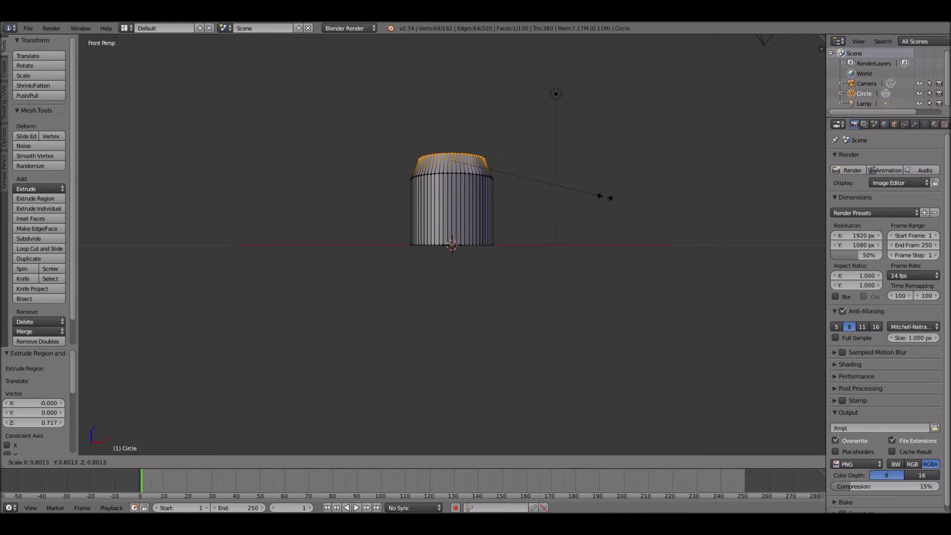
{"action": "key", "text": "Return"}
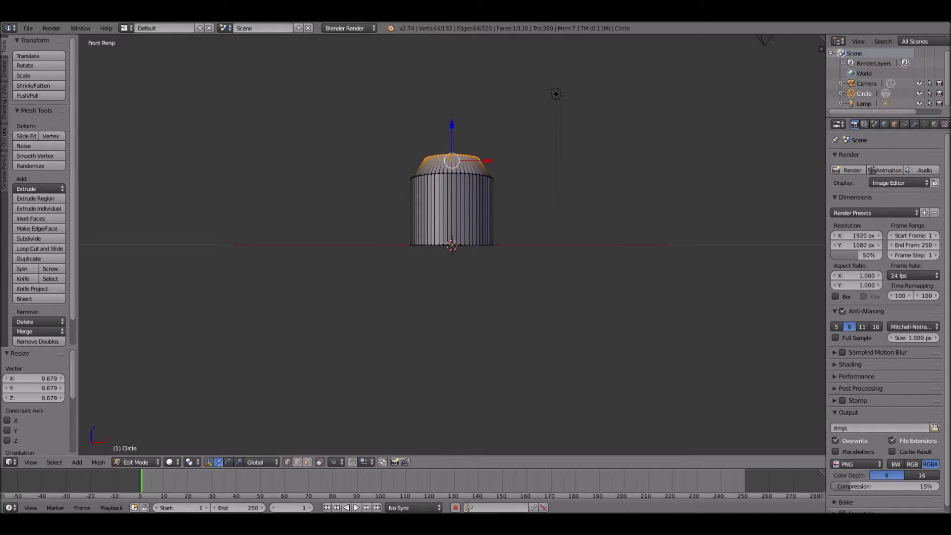
Step: Extrude the neck's top face upward about 7.78 to form the long handle
{"action": "scroll", "coordinate": [452, 208], "scroll_direction": "down", "scroll_amount": 3}
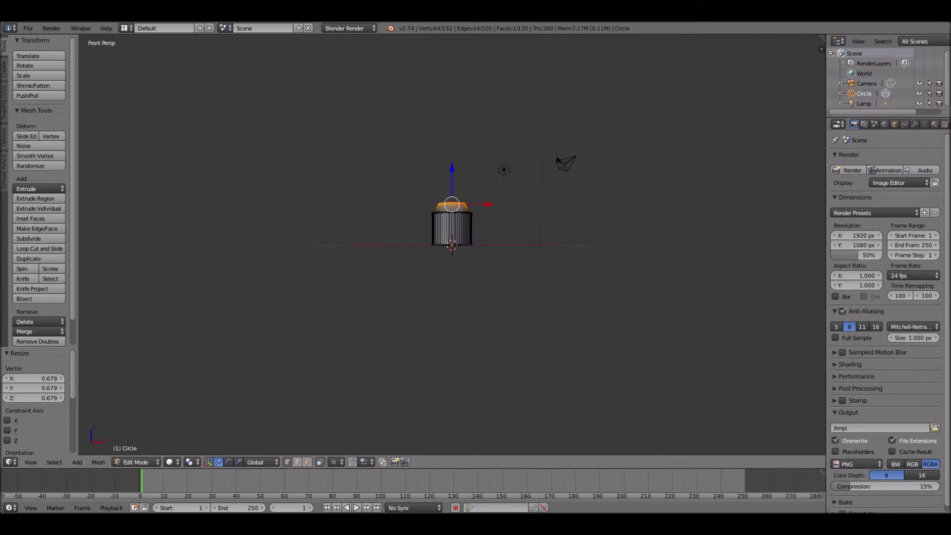
{"action": "key", "text": "e"}
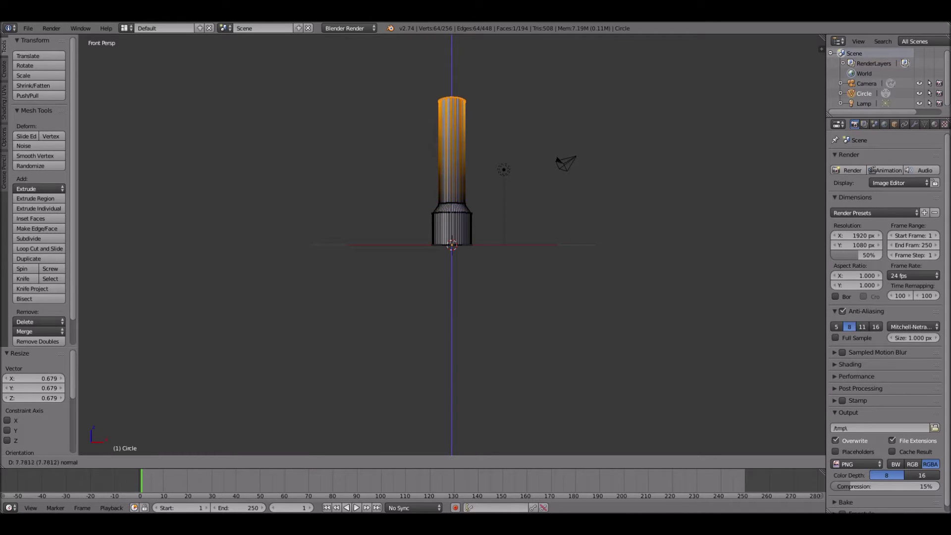
{"action": "key", "text": "Return"}
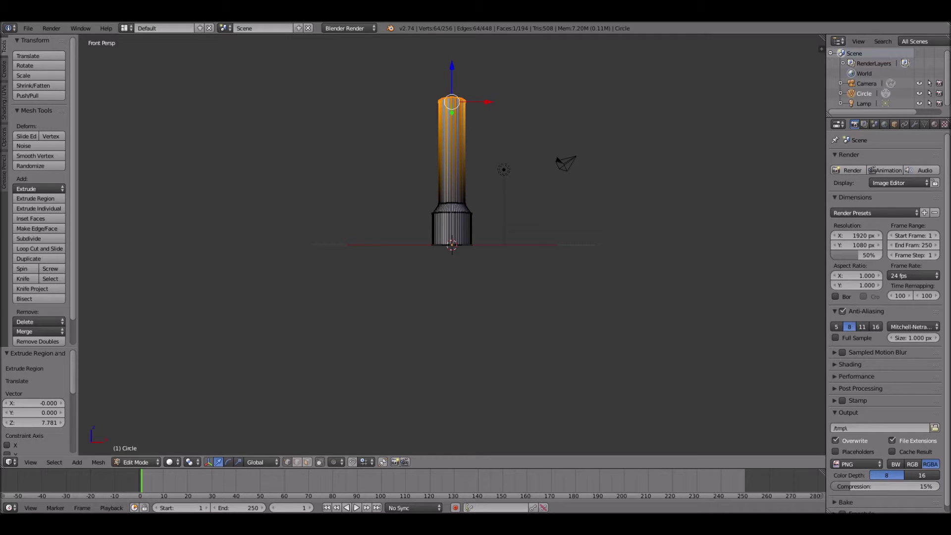
Step: Extrude the handle's top face in place, scale it by about 1.14, and extrude it upward about 1.91 as the tail cap
{"action": "key", "text": "e"}
{"action": "key", "text": "Escape"}
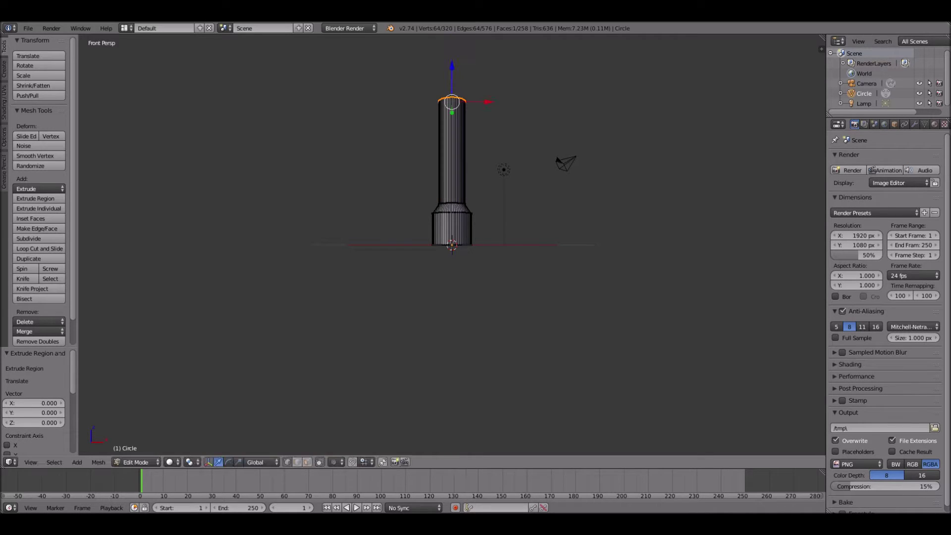
{"action": "key", "text": "s"}
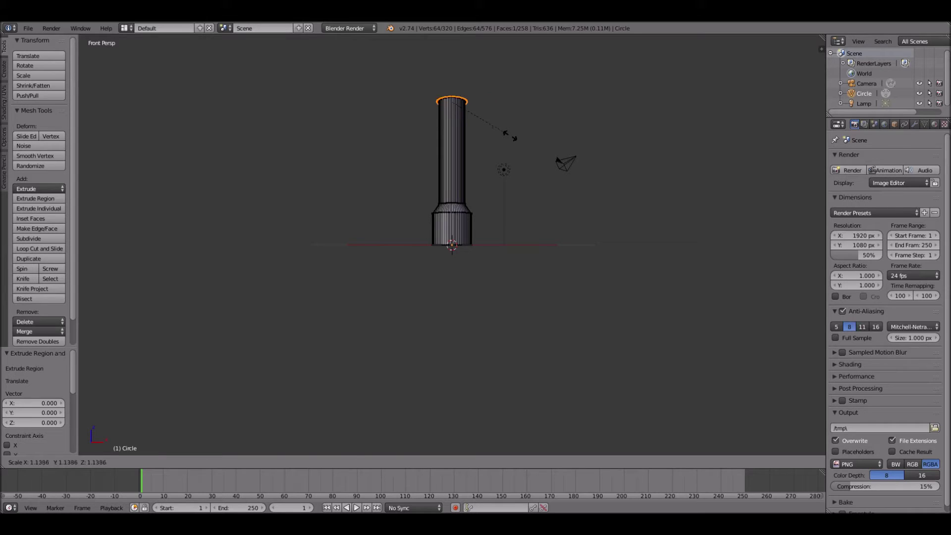
{"action": "left_click", "coordinate": [505, 134]}
{"action": "key", "text": "e"}
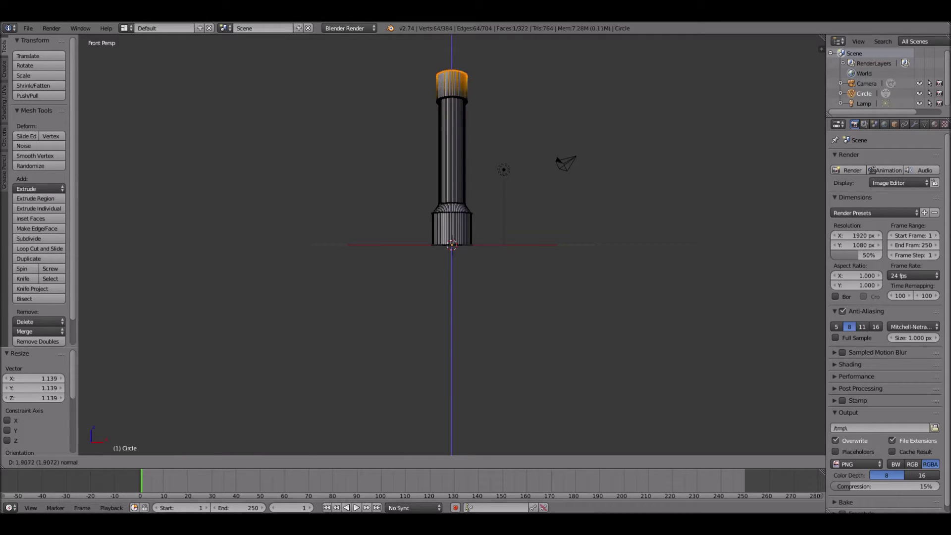
{"action": "key", "text": "Return"}
Step: Clear the mesh selection and switch to face selection mode
{"action": "middle_click_drag", "start_coordinate": [421, 223], "coordinate": [584, 230]}
{"action": "scroll", "coordinate": [452, 245], "scroll_direction": "up", "scroll_amount": 5}
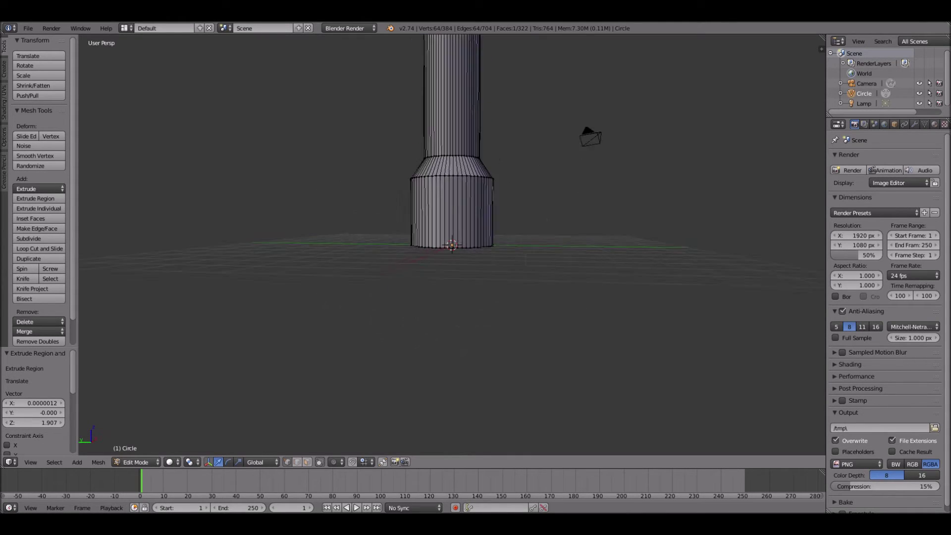
{"action": "middle_click_drag", "start_coordinate": [452, 198], "coordinate": [447, 384], "text": "shift"}
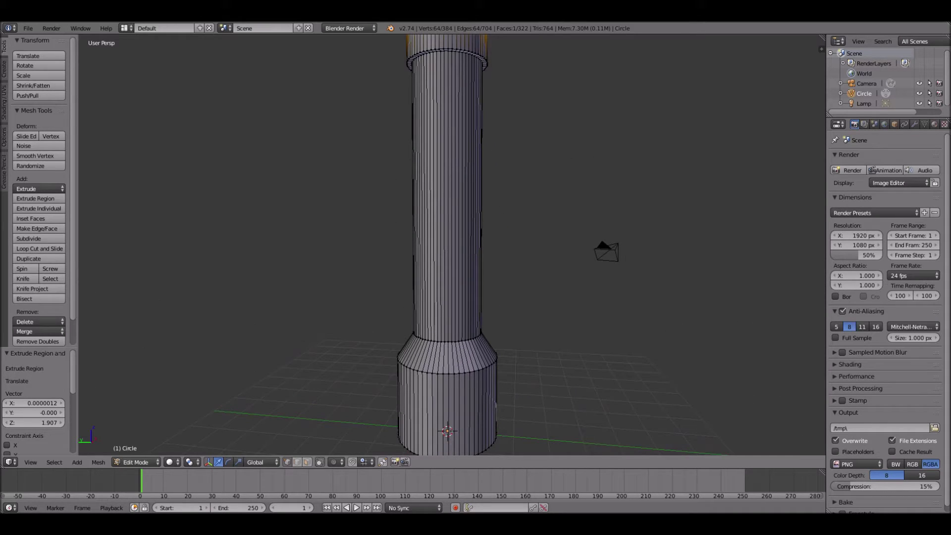
{"action": "scroll", "coordinate": [452, 245], "scroll_direction": "down", "scroll_amount": 3}
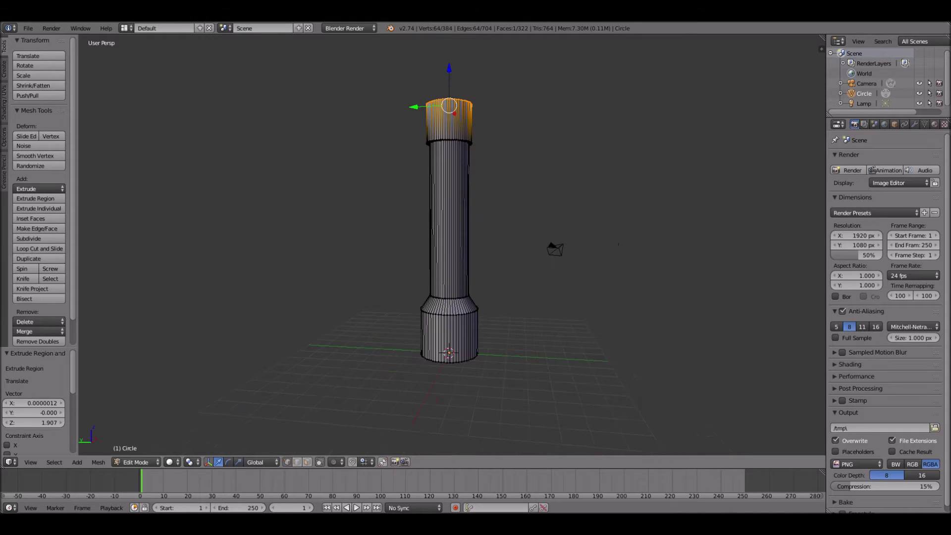
{"action": "key", "text": "a"}
{"action": "scroll", "coordinate": [451, 245], "scroll_direction": "up", "scroll_amount": 3}
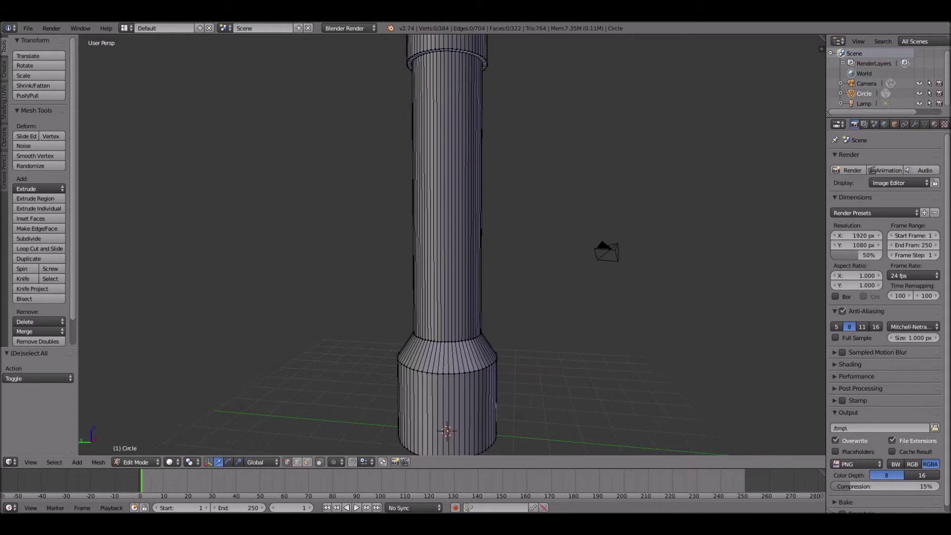
{"action": "left_click", "coordinate": [308, 462]}
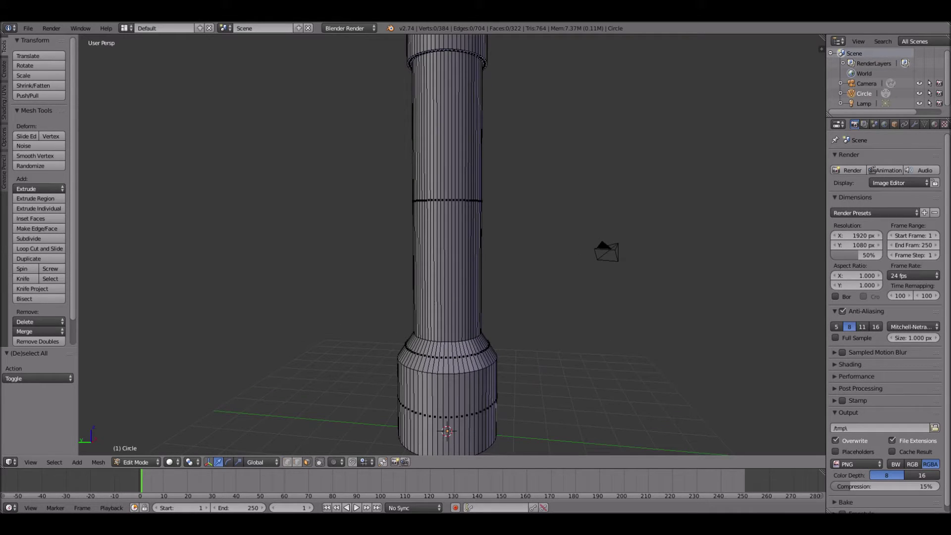
Step: Select two adjacent long faces on the side of the handle and subdivide them twice with one cut each time
{"action": "right_click", "coordinate": [446, 203]}
{"action": "right_click", "coordinate": [441, 203], "text": "shift"}
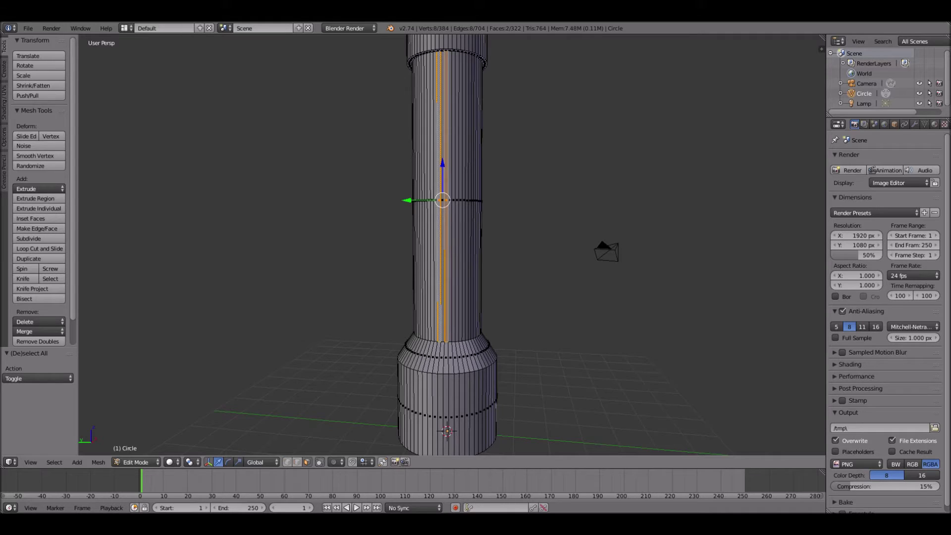
{"action": "right_click", "coordinate": [441, 203], "text": "shift"}
{"action": "right_click", "coordinate": [443, 202], "text": "shift"}
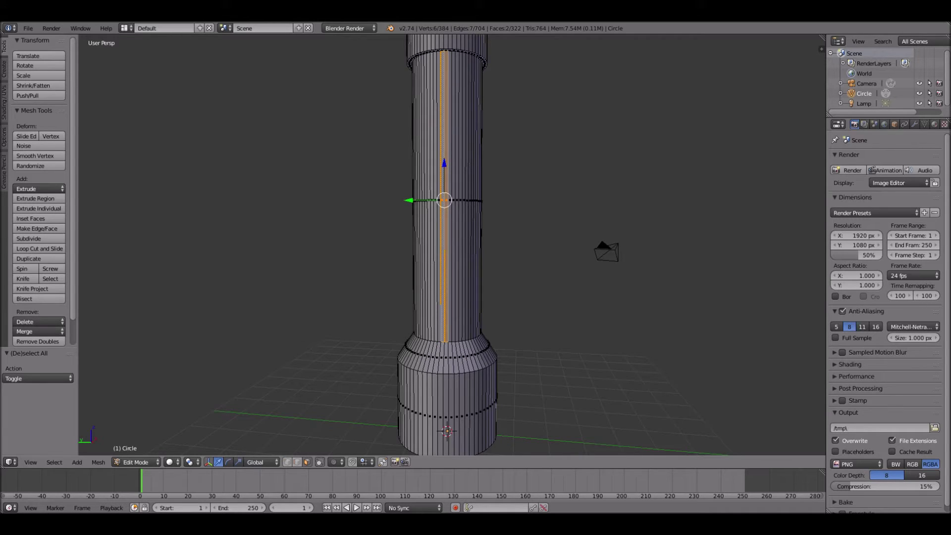
{"action": "right_click", "coordinate": [435, 297], "text": "shift"}
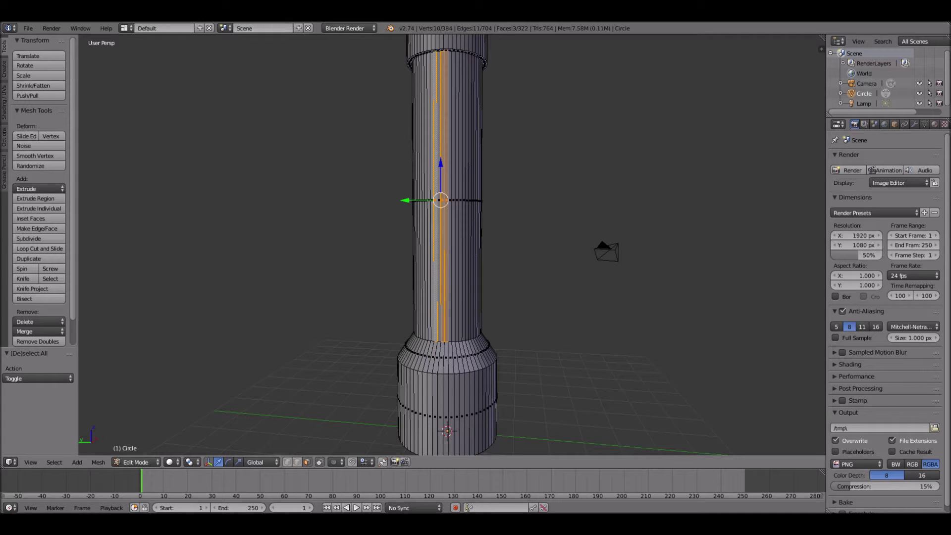
{"action": "scroll", "coordinate": [435, 238], "scroll_direction": "up", "scroll_amount": 3}
{"action": "right_click", "coordinate": [421, 223], "text": "shift"}
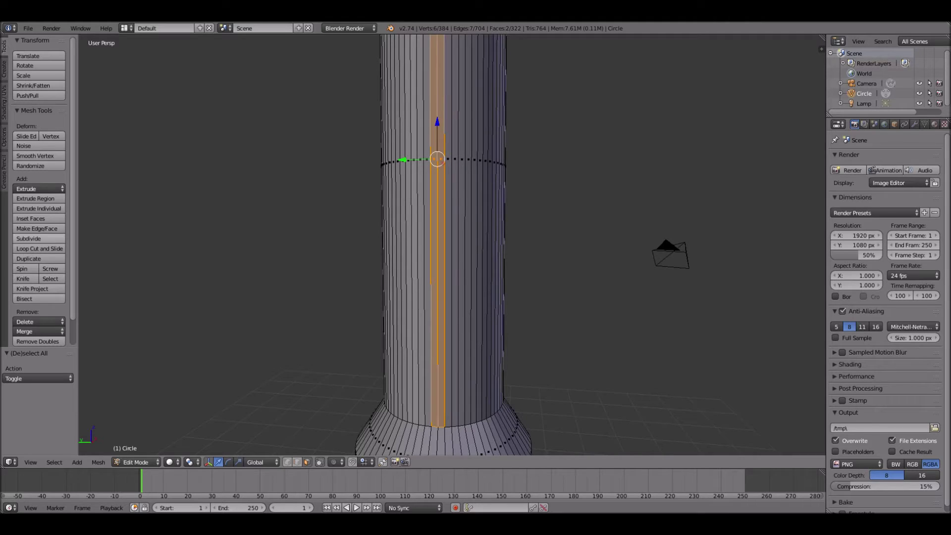
{"action": "left_click", "coordinate": [34, 238]}
{"action": "left_click", "coordinate": [35, 238]}
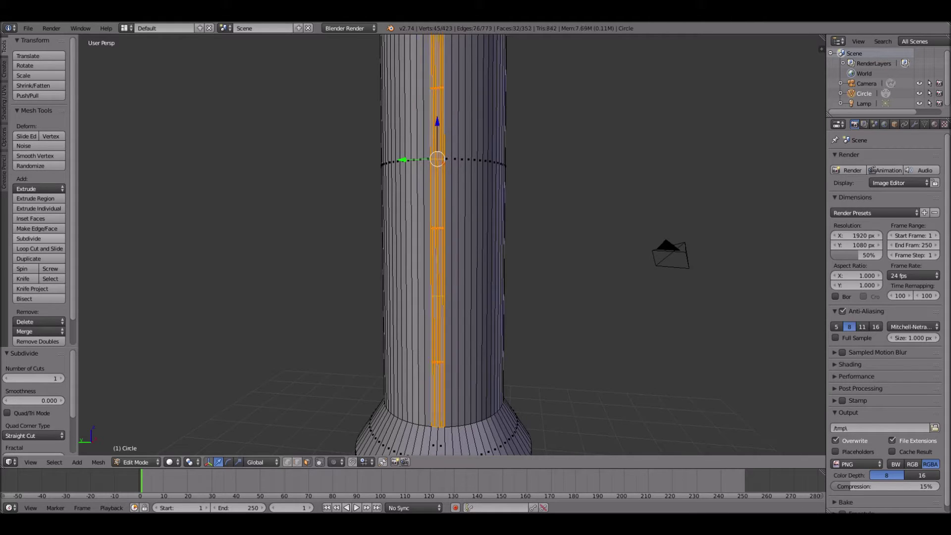
Step: Select the block of eight small subdivided faces near the middle of the handle strip
{"action": "scroll", "coordinate": [435, 238], "scroll_direction": "up", "scroll_amount": 2}
{"action": "right_click", "coordinate": [439, 218]}
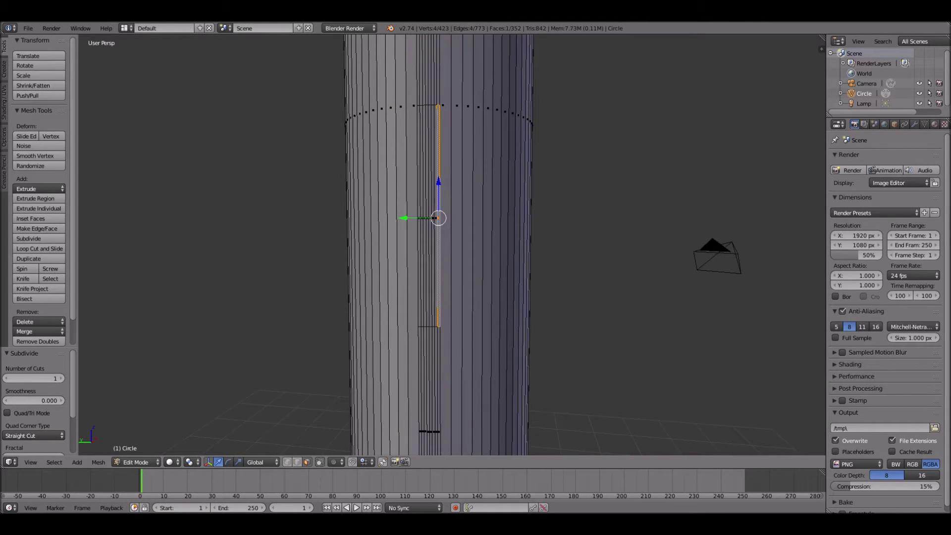
{"action": "right_click", "coordinate": [433, 218], "text": "shift"}
{"action": "right_click", "coordinate": [428, 218], "text": "shift"}
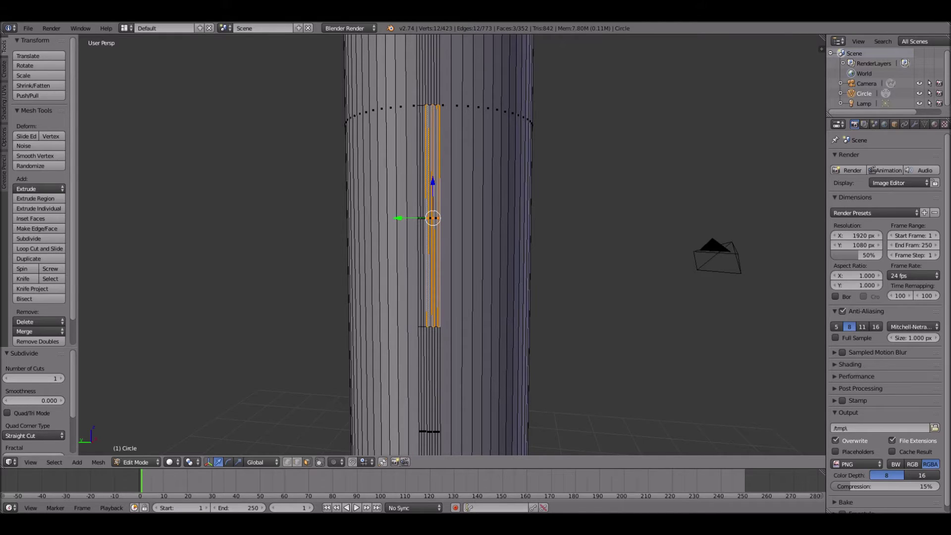
{"action": "right_click", "coordinate": [436, 218], "text": "shift"}
{"action": "right_click", "coordinate": [430, 218], "text": "shift"}
{"action": "right_click", "coordinate": [422, 218], "text": "shift"}
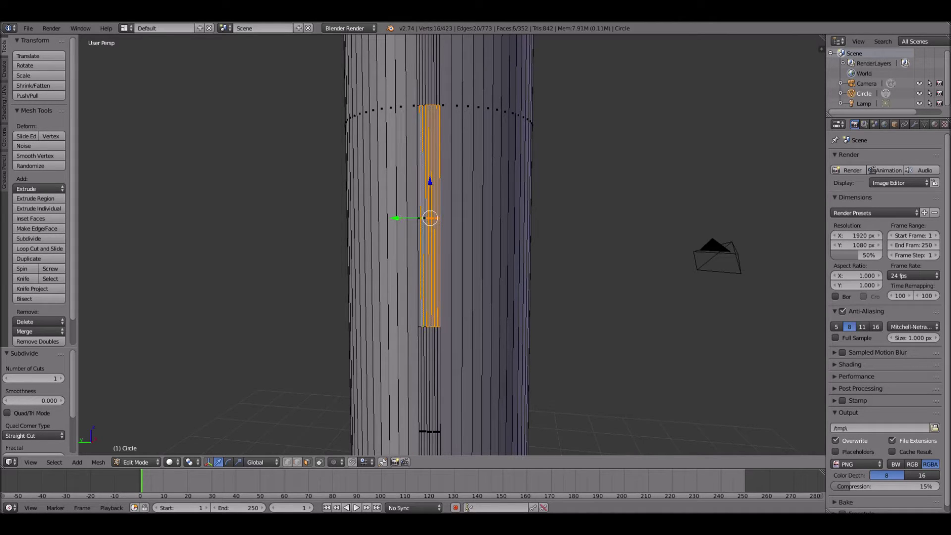
{"action": "right_click", "coordinate": [425, 218], "text": "shift"}
{"action": "right_click", "coordinate": [416, 218], "text": "shift"}
{"action": "right_click", "coordinate": [416, 218], "text": "shift"}
{"action": "right_click", "coordinate": [420, 218], "text": "shift"}
Step: Extrude the selected faces outward about 0.28 and move them back 0.089 along X to form the switch
{"action": "scroll", "coordinate": [420, 218], "scroll_direction": "down", "scroll_amount": 5}
{"action": "middle_click_drag", "start_coordinate": [420, 218], "coordinate": [394, 173]}
{"action": "key", "text": "e"}
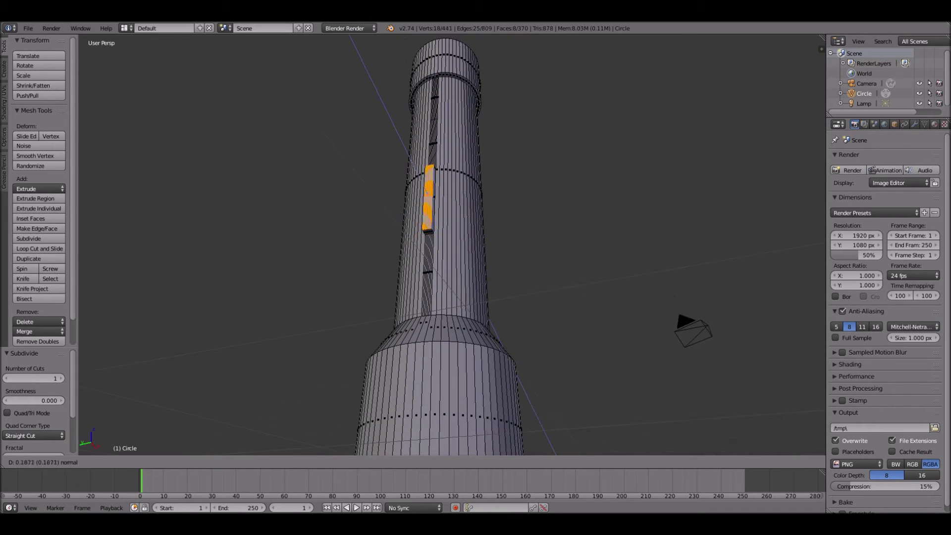
{"action": "left_click", "coordinate": [426, 208]}
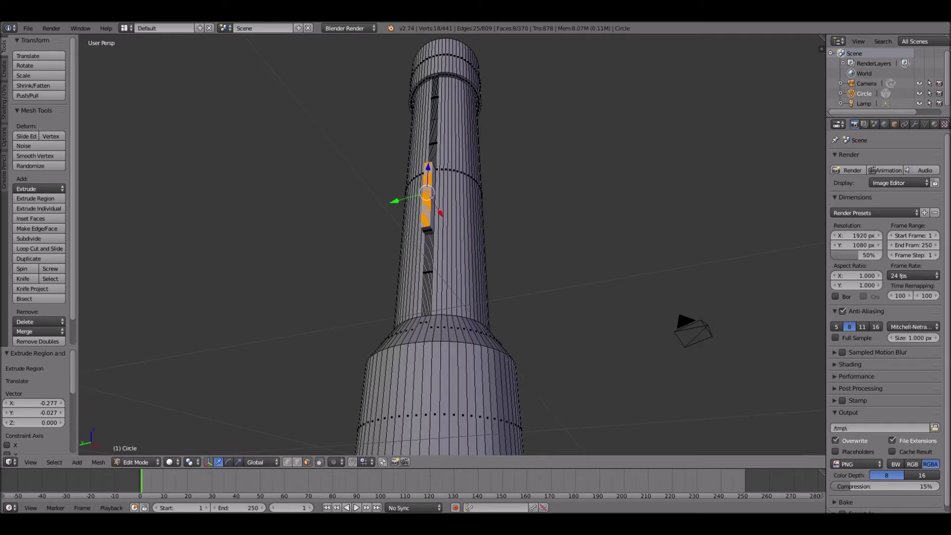
{"action": "middle_click_drag", "start_coordinate": [426, 208], "coordinate": [350, 211]}
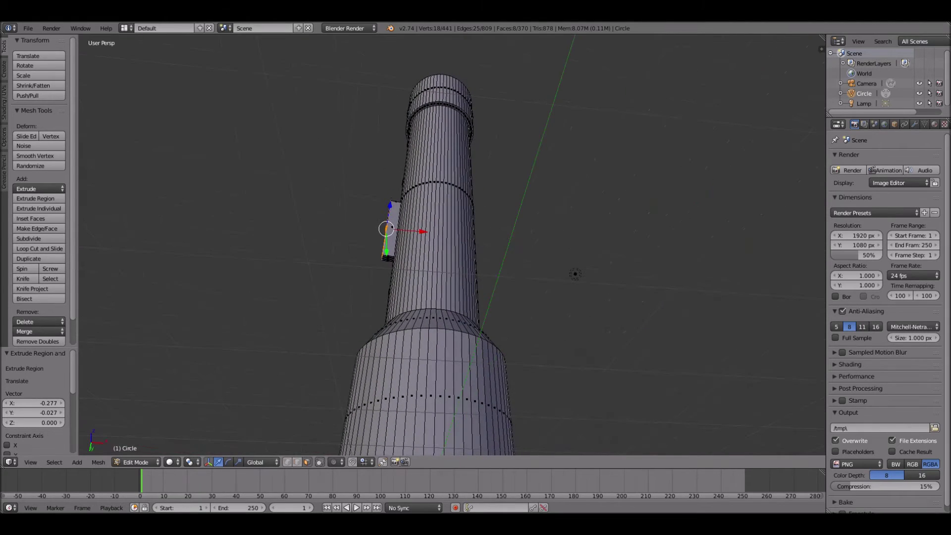
{"action": "key", "text": "g"}
{"action": "key", "text": "x"}
{"action": "key", "text": "Return"}
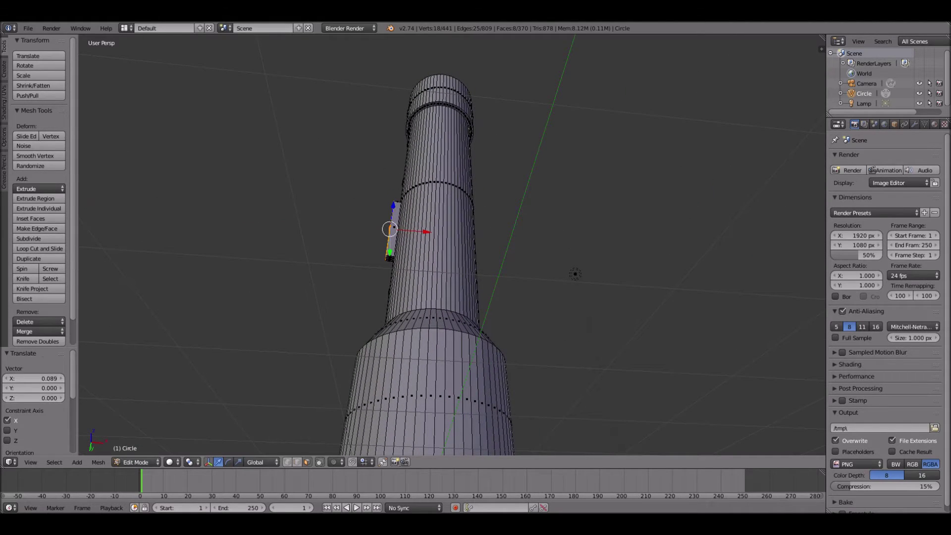
Step: Deselect the mesh, return to Object Mode and apply smooth shading to the flashlight
{"action": "key", "text": "a"}
{"action": "mouse_move", "coordinate": [391, 213]}
{"action": "middle_mouse_down"}
{"action": "mouse_move", "coordinate": [456, 253]}
{"action": "mouse_move", "coordinate": [438, 218]}
{"action": "mouse_move", "coordinate": [426, 233]}
{"action": "mouse_move", "coordinate": [411, 232]}
{"action": "middle_mouse_up"}
{"action": "scroll", "coordinate": [456, 253], "scroll_direction": "down", "scroll_amount": 2}
{"action": "key", "text": "Tab"}
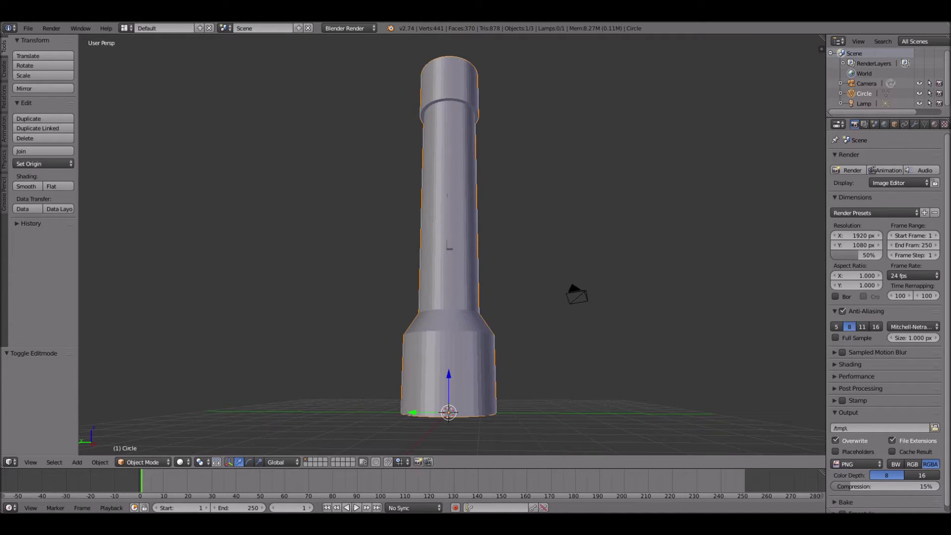
{"action": "left_click", "coordinate": [26, 186]}
Step: In Edit Mode, delete the flat face closing the wide end of the flashlight head
{"action": "mouse_move", "coordinate": [446, 238]}
{"action": "middle_mouse_down"}
{"action": "mouse_move", "coordinate": [476, 198]}
{"action": "mouse_move", "coordinate": [588, 198]}
{"action": "mouse_move", "coordinate": [508, 196]}
{"action": "middle_mouse_up"}
{"action": "middle_click_drag", "start_coordinate": [446, 208], "coordinate": [488, 227]}
{"action": "key", "text": "Tab"}
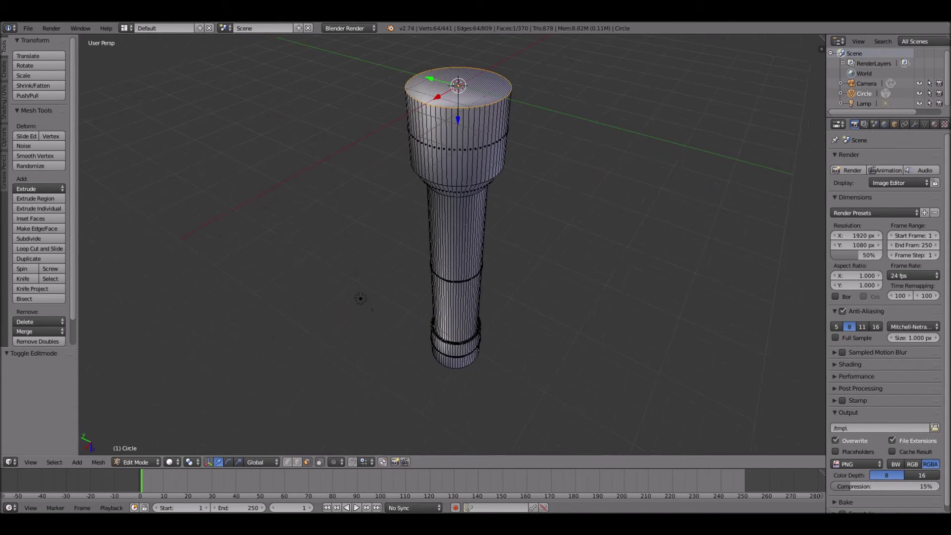
{"action": "key", "text": "x"}
{"action": "left_click", "coordinate": [488, 227]}
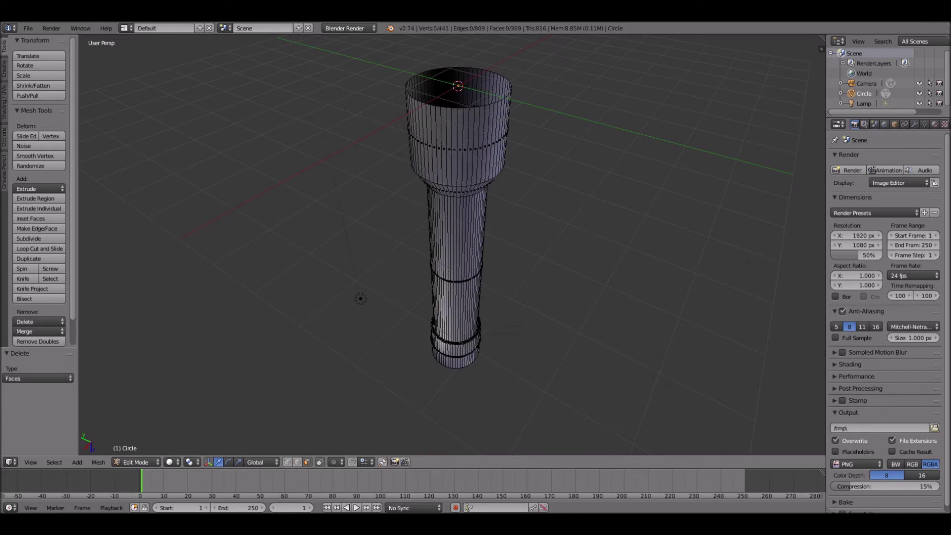
Step: Switch to edge selection and select the edge loop around the head's open rim
{"action": "middle_click_drag", "start_coordinate": [479, 223], "coordinate": [477, 182]}
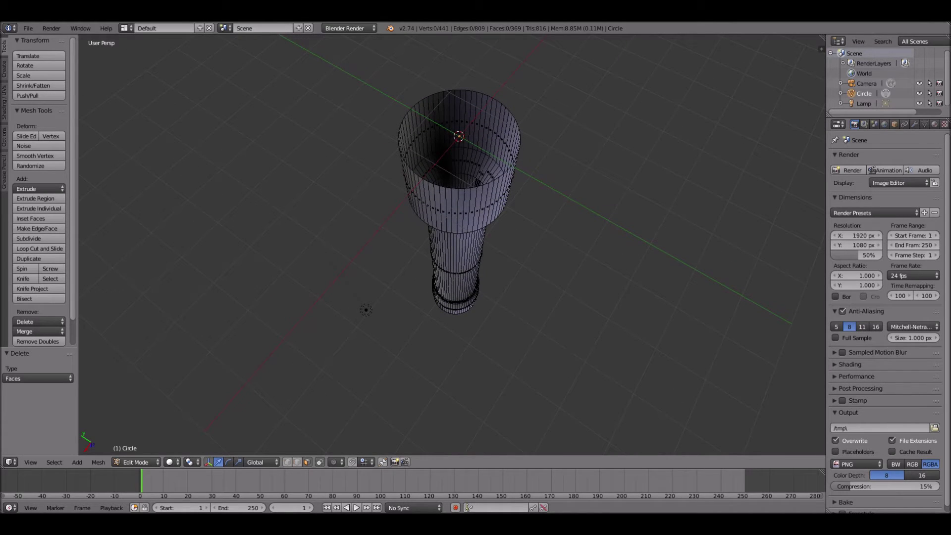
{"action": "left_click", "coordinate": [296, 462]}
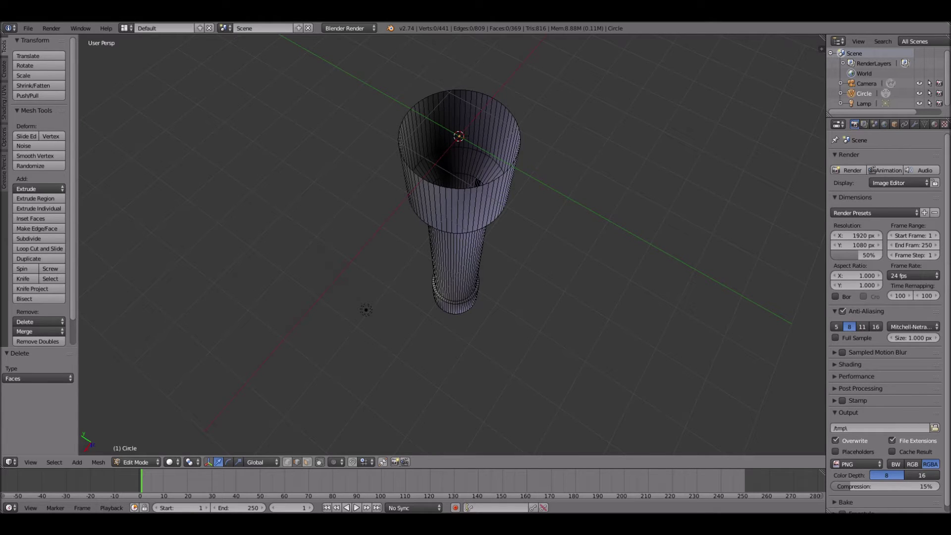
{"action": "right_click", "coordinate": [516, 152]}
{"action": "middle_click_drag", "start_coordinate": [516, 151], "coordinate": [577, 117]}
{"action": "key", "text": "a"}
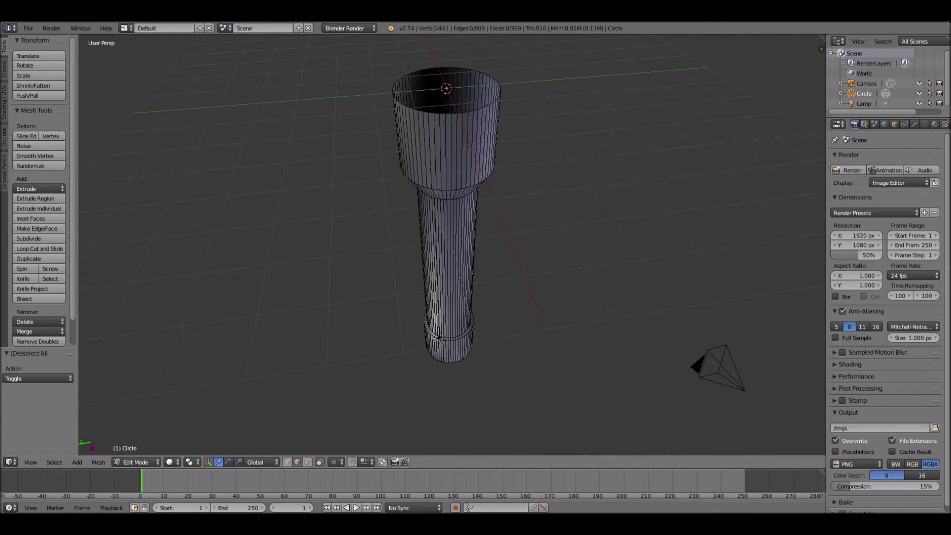
{"action": "right_click", "coordinate": [452, 114], "text": "alt"}
{"action": "middle_click_drag", "start_coordinate": [439, 338], "coordinate": [424, 347]}
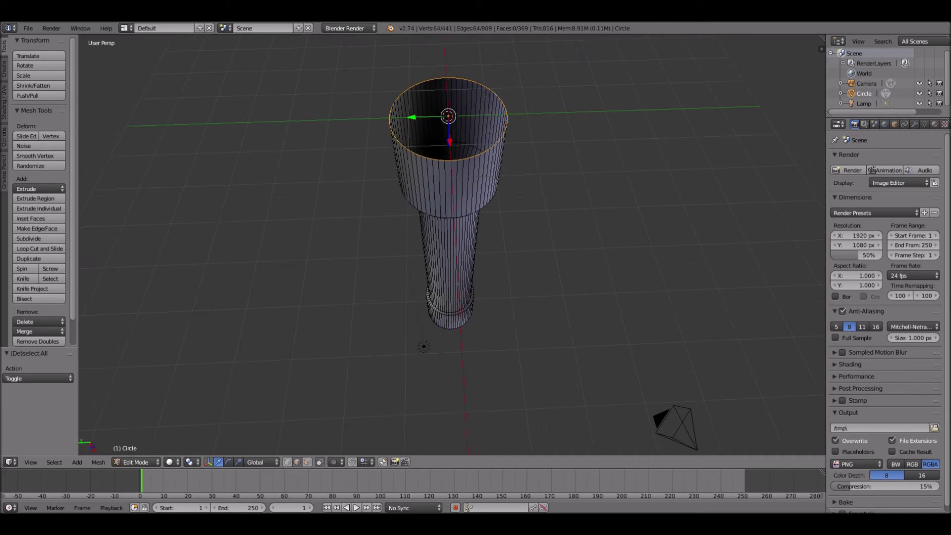
{"action": "scroll", "coordinate": [452, 245], "scroll_direction": "up", "scroll_amount": 2}
{"action": "scroll", "coordinate": [451, 245], "scroll_direction": "down", "scroll_amount": 2}
{"action": "key", "text": "e"}
{"action": "key", "text": "Return"}
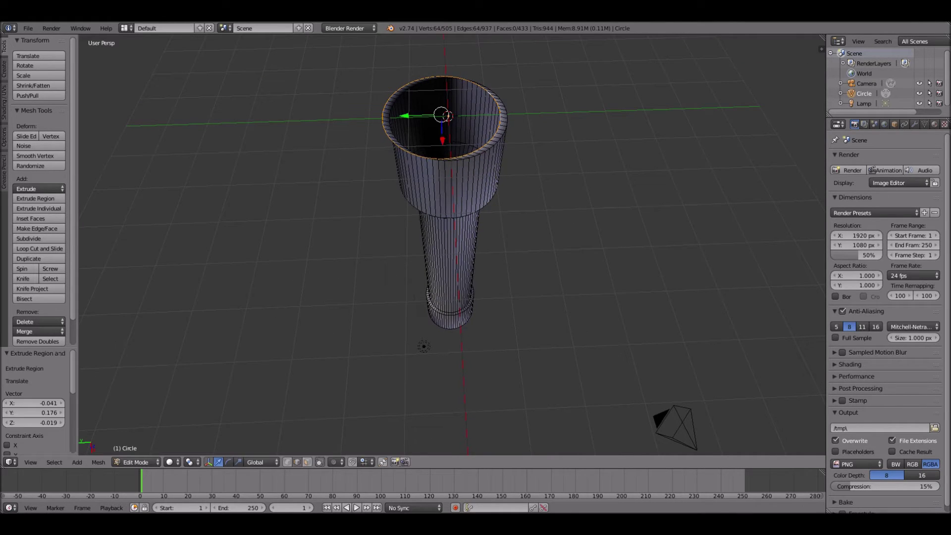
{"action": "key", "text": "ctrl+z"}
Step: Extrude the rim loop in place and scale it to about 0.033 toward the centre
{"action": "key", "text": "e"}
{"action": "key", "text": "Escape"}
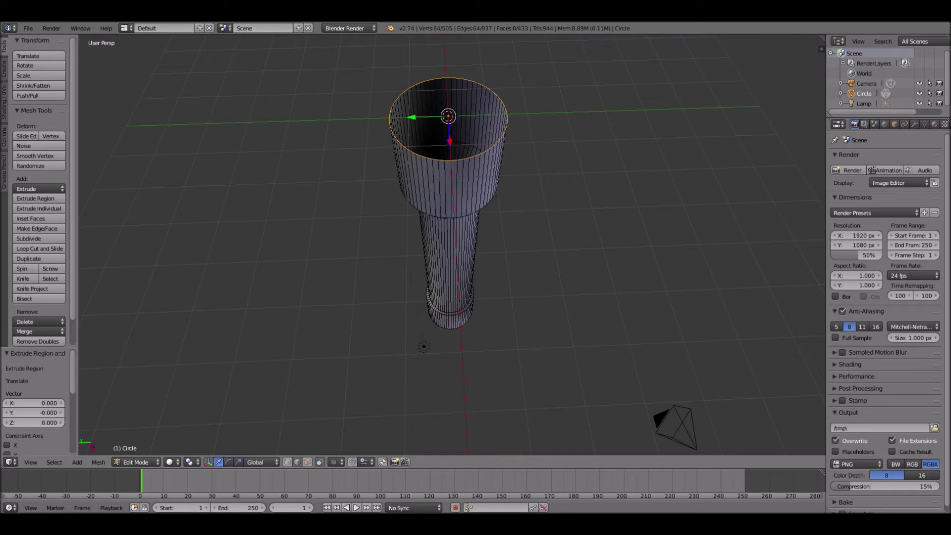
{"action": "key", "text": "s"}
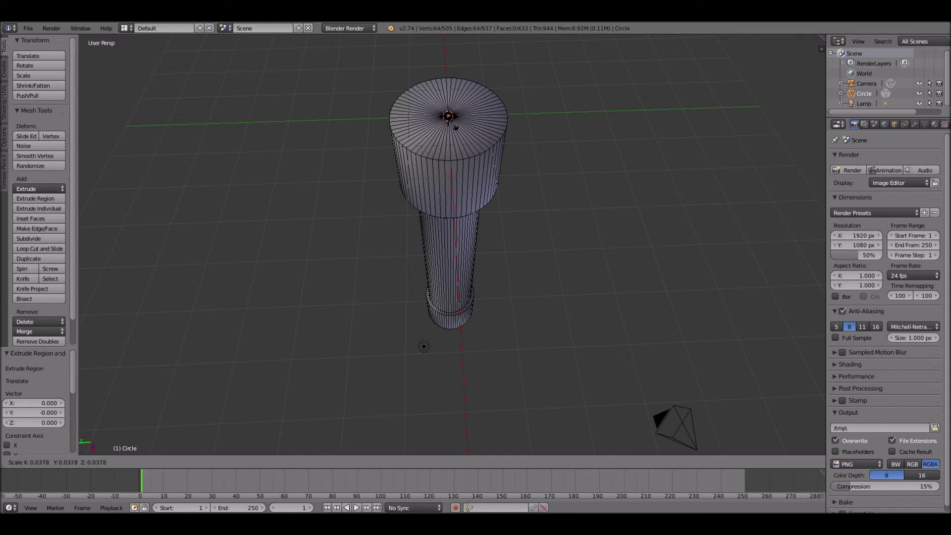
{"action": "left_click", "coordinate": [456, 128]}
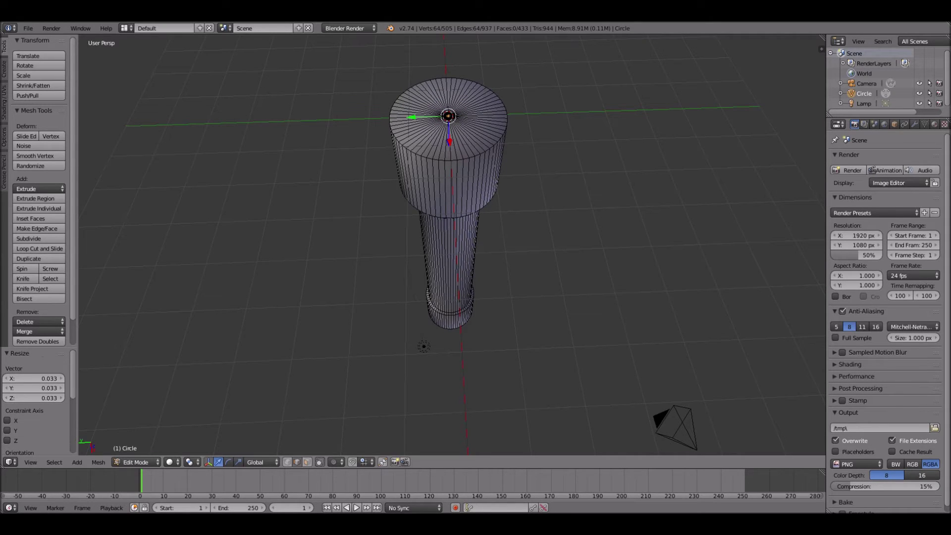
Step: Move the small centre ring along Z into the head to form a cone-shaped reflector
{"action": "middle_click_drag", "start_coordinate": [448, 248], "coordinate": [448, 208]}
{"action": "key", "text": "g"}
{"action": "key", "text": "z"}
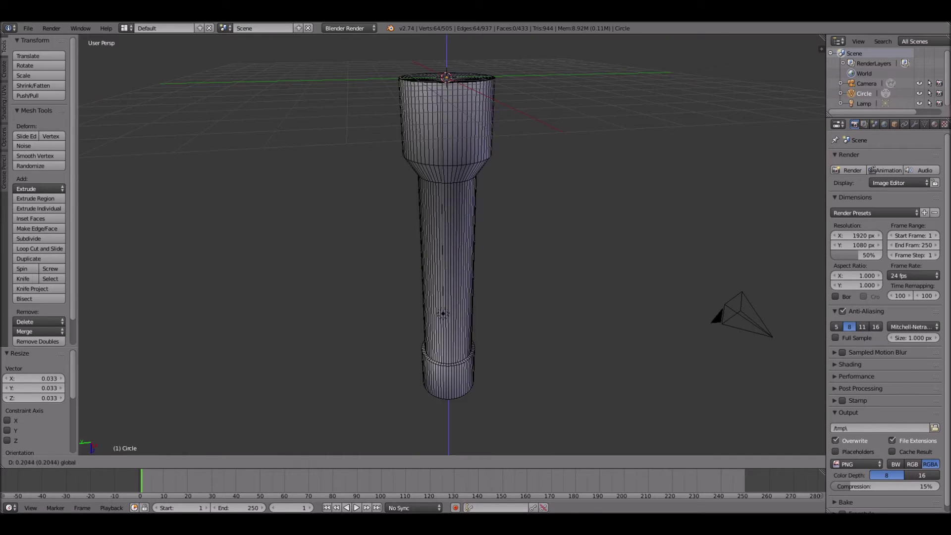
{"action": "left_click", "coordinate": [457, 143]}
{"action": "middle_click_drag", "start_coordinate": [457, 143], "coordinate": [739, 149]}
{"action": "key", "text": "g"}
{"action": "key", "text": "z"}
{"action": "left_click", "coordinate": [552, 186]}
{"action": "left_click_drag", "start_coordinate": [468, 170], "coordinate": [466, 174]}
Step: Select the whole mesh and give it a new material with a black diffuse colour
{"action": "mouse_move", "coordinate": [466, 175]}
{"action": "middle_mouse_down"}
{"action": "mouse_move", "coordinate": [497, 153]}
{"action": "mouse_move", "coordinate": [545, 156]}
{"action": "mouse_move", "coordinate": [486, 160]}
{"action": "mouse_move", "coordinate": [450, 183]}
{"action": "middle_mouse_up"}
{"action": "key", "text": "a"}
{"action": "middle_click_drag", "start_coordinate": [468, 233], "coordinate": [468, 190]}
{"action": "key", "text": "a"}
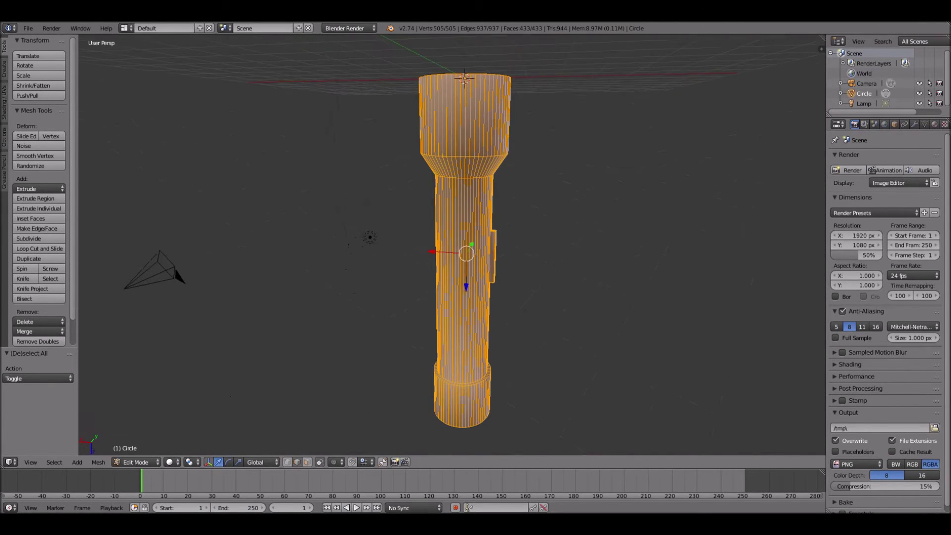
{"action": "left_click", "coordinate": [934, 124]}
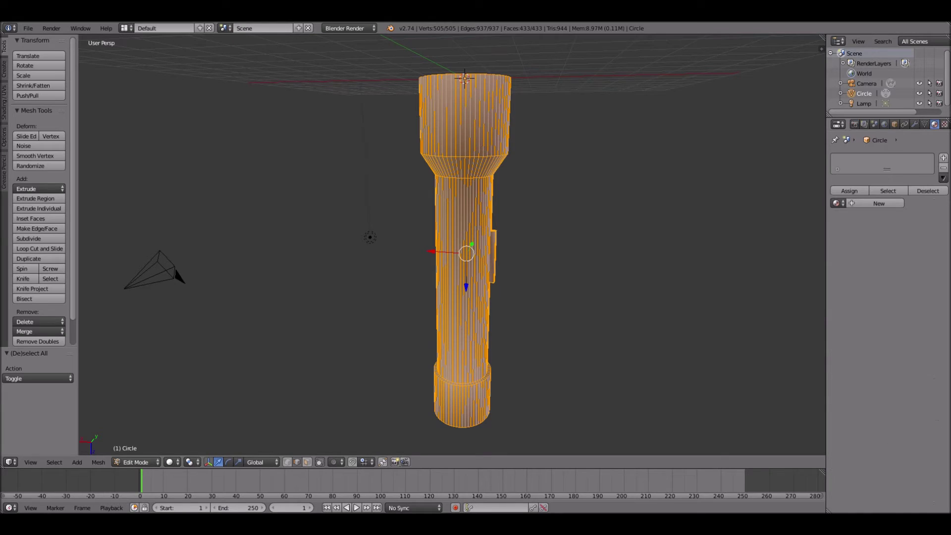
{"action": "left_click", "coordinate": [875, 203]}
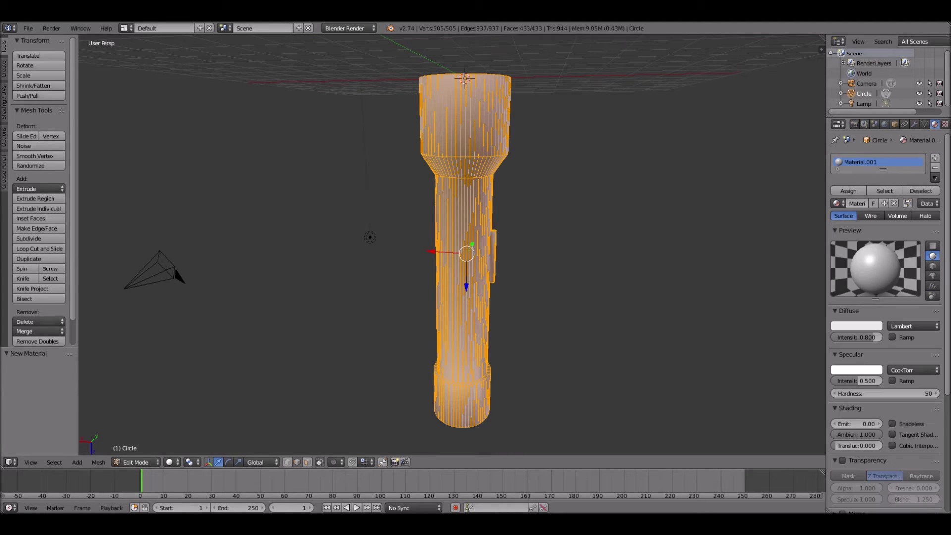
{"action": "left_click", "coordinate": [856, 326]}
{"action": "left_click_drag", "start_coordinate": [875, 198], "coordinate": [874, 268]}
Step: Clear the selection and, in face selection mode, select the ring of reflector faces inside the head
{"action": "key", "text": "a"}
{"action": "middle_click_drag", "start_coordinate": [535, 213], "coordinate": [459, 265]}
{"action": "middle_click_drag", "start_coordinate": [470, 188], "coordinate": [474, 159]}
{"action": "right_click", "coordinate": [425, 253], "text": "alt"}
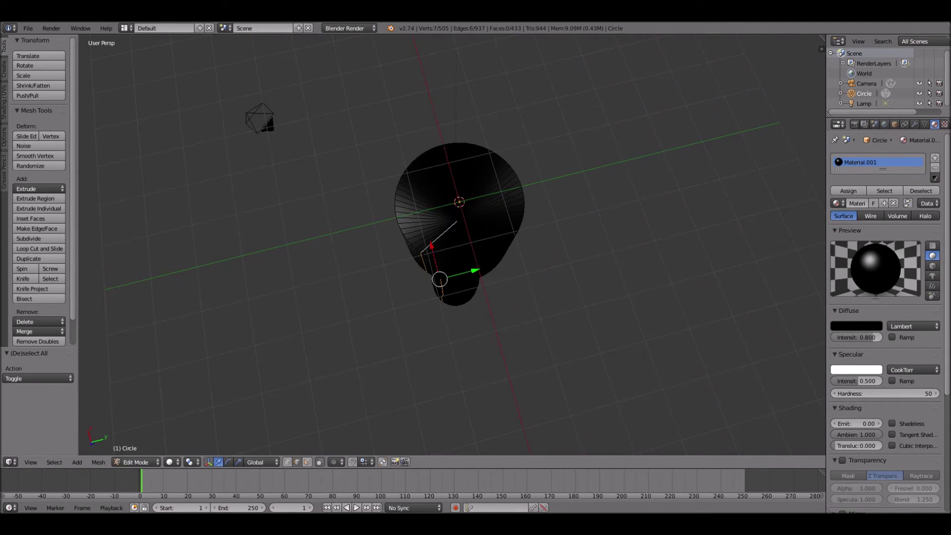
{"action": "key", "text": "a"}
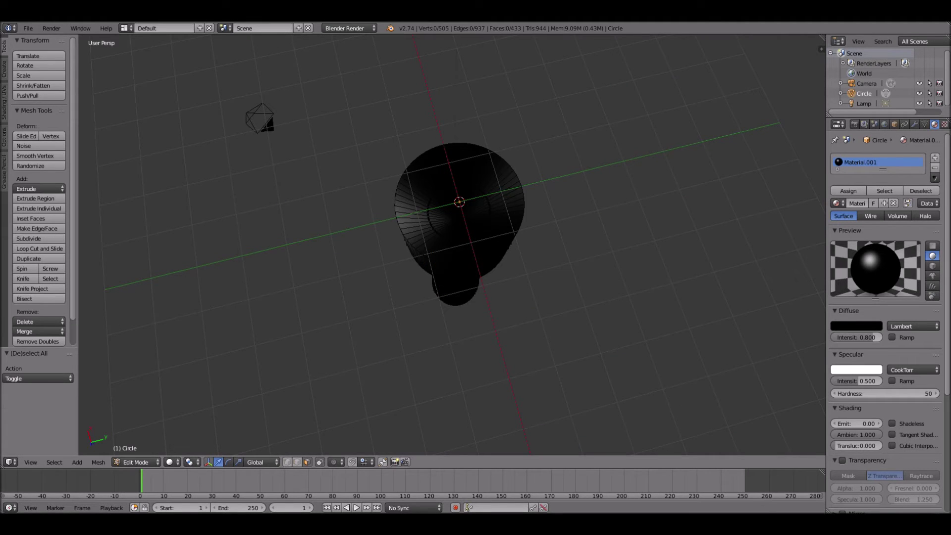
{"action": "right_click", "coordinate": [416, 195], "text": "alt"}
{"action": "middle_click_drag", "start_coordinate": [416, 195], "coordinate": [429, 159]}
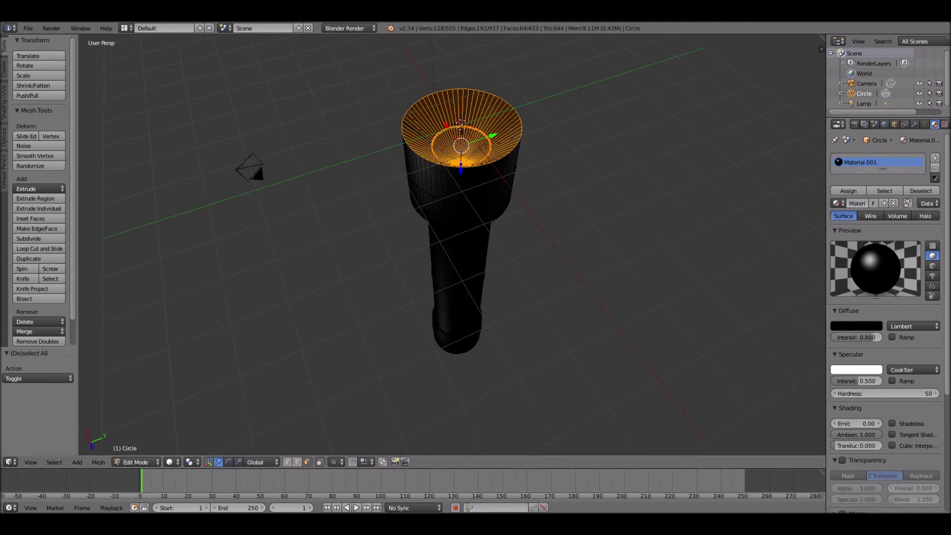
Step: Add a second material slot with a new white material, assign it to the selected reflector faces, and return to Object Mode
{"action": "left_click", "coordinate": [935, 158]}
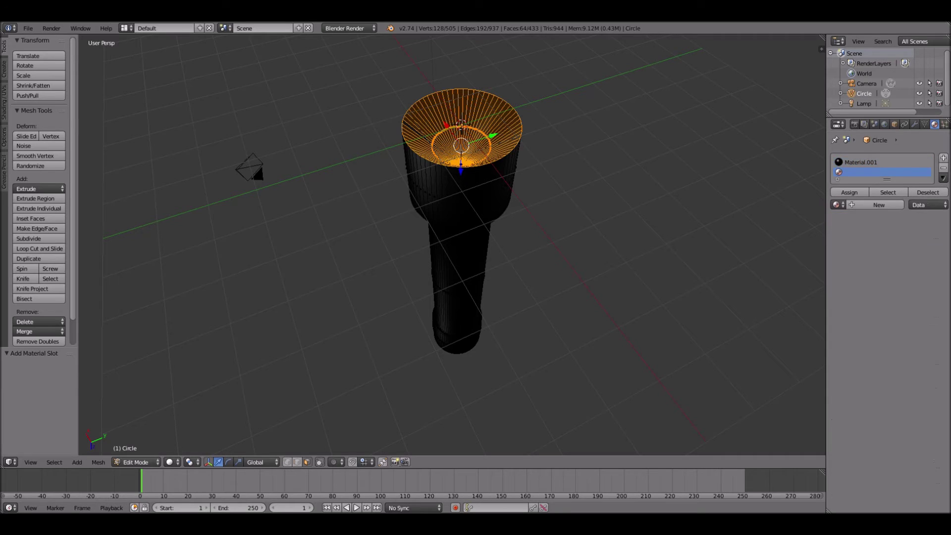
{"action": "left_click", "coordinate": [879, 205]}
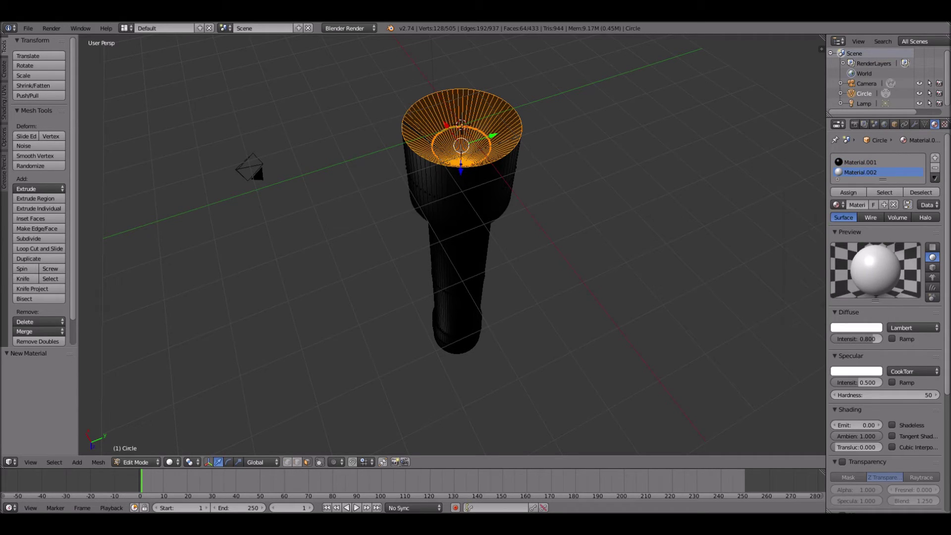
{"action": "left_click", "coordinate": [848, 192]}
{"action": "key", "text": "a"}
{"action": "middle_click_drag", "start_coordinate": [545, 247], "coordinate": [654, 236]}
{"action": "key", "text": "Tab"}
Step: Add a mesh plane and scale it to about 12.39 as a floor for the flashlight
{"action": "middle_click_drag", "start_coordinate": [396, 253], "coordinate": [229, 284]}
{"action": "scroll", "coordinate": [265, 300], "scroll_direction": "down", "scroll_amount": 5}
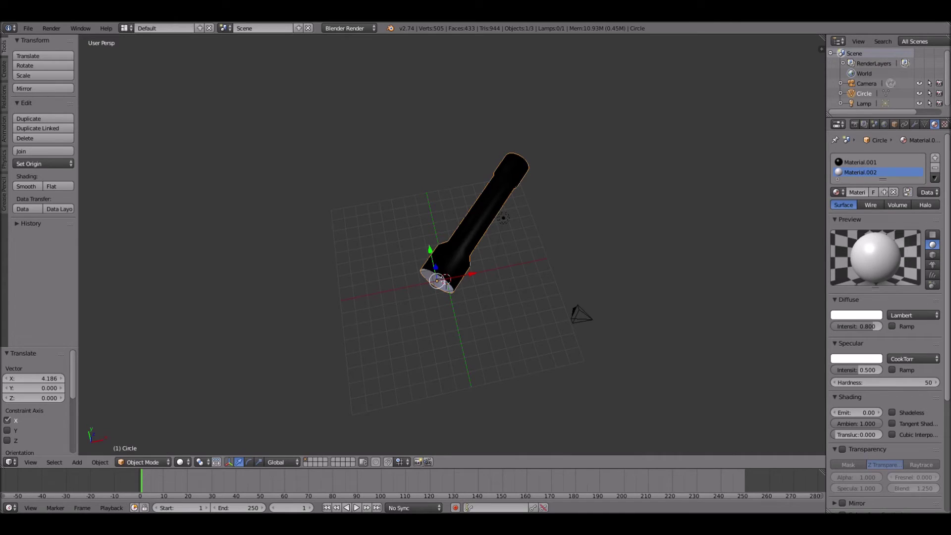
{"action": "middle_click_drag", "start_coordinate": [298, 297], "coordinate": [287, 241]}
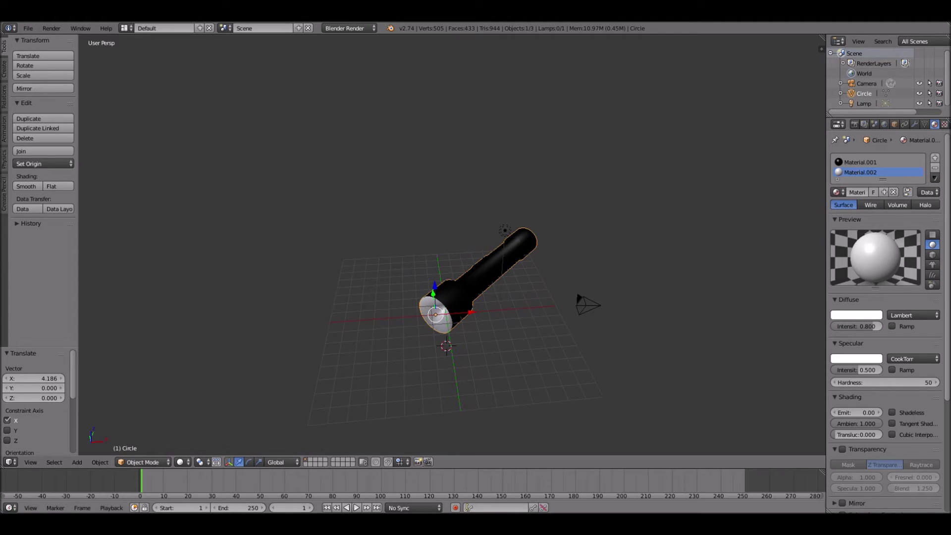
{"action": "left_click", "coordinate": [76, 462]}
{"action": "mouse_move", "coordinate": [94, 450]}
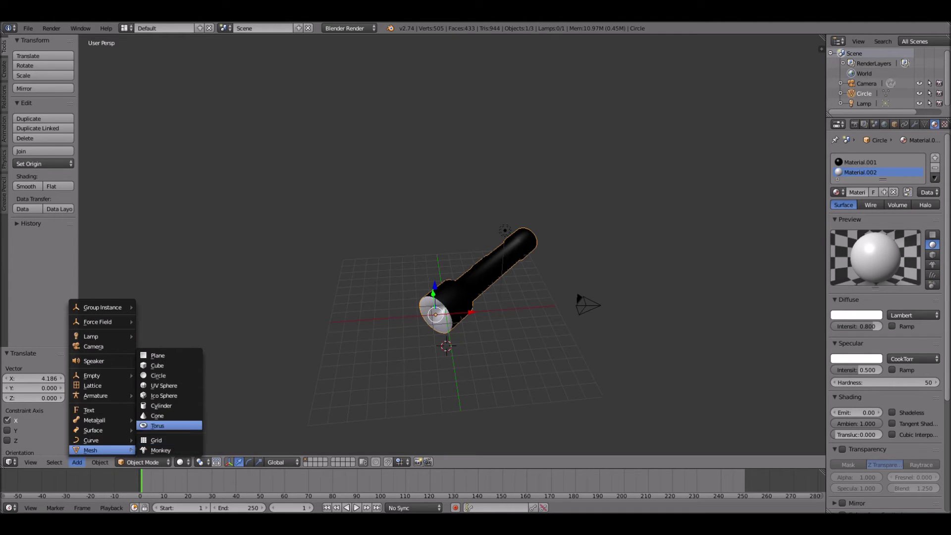
{"action": "left_click", "coordinate": [157, 355]}
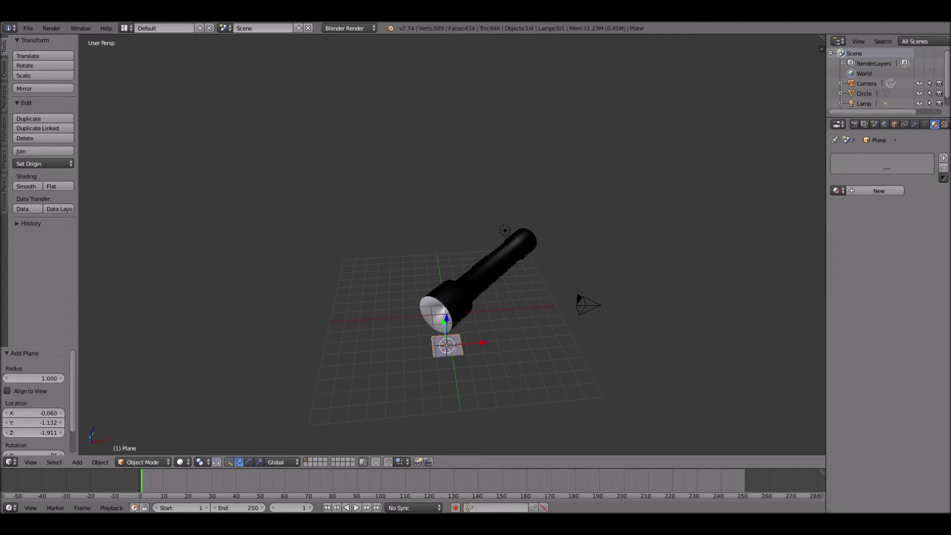
{"action": "key", "text": "s"}
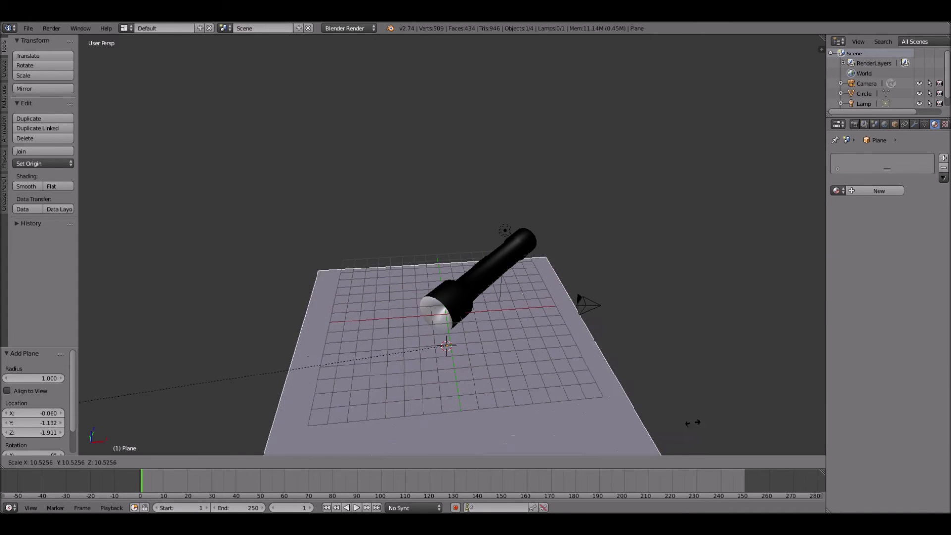
{"action": "left_click", "coordinate": [602, 425]}
Step: Move the floor plane about 4.84 along Y and raise it about 0.16 along Z beneath the flashlight
{"action": "middle_click_drag", "start_coordinate": [602, 425], "coordinate": [495, 417]}
{"action": "left_click_drag", "start_coordinate": [470, 338], "coordinate": [535, 326]}
{"action": "middle_click_drag", "start_coordinate": [535, 326], "coordinate": [617, 295]}
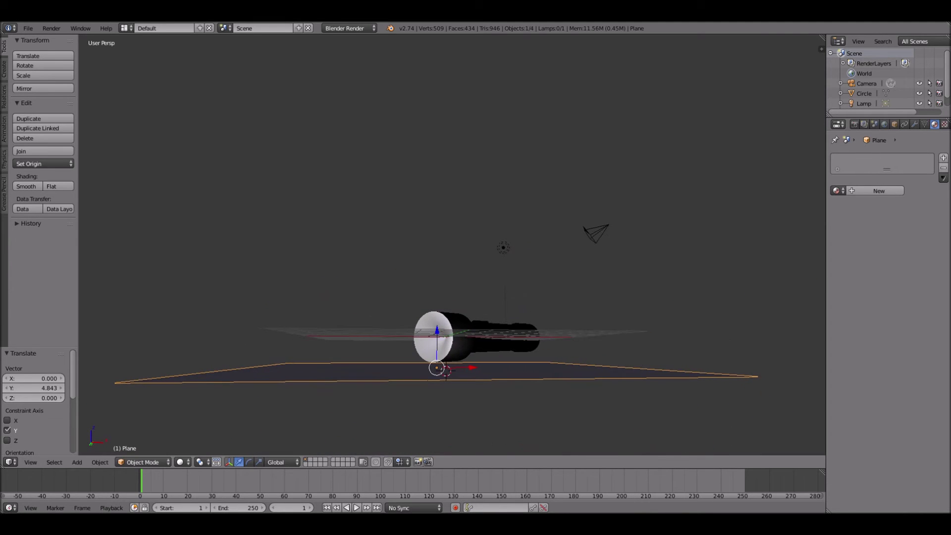
{"action": "key", "text": "g"}
{"action": "key", "text": "z"}
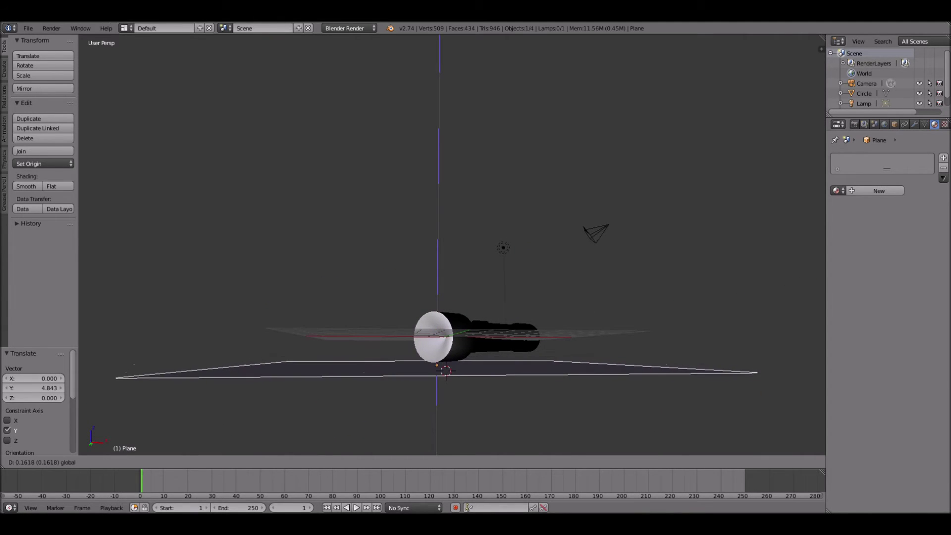
{"action": "key", "text": "Return"}
Step: Copy and paste the floor plane, and set the Y rotation of one of the two planes to 90° to form a wall
{"action": "middle_click_drag", "start_coordinate": [446, 248], "coordinate": [463, 354]}
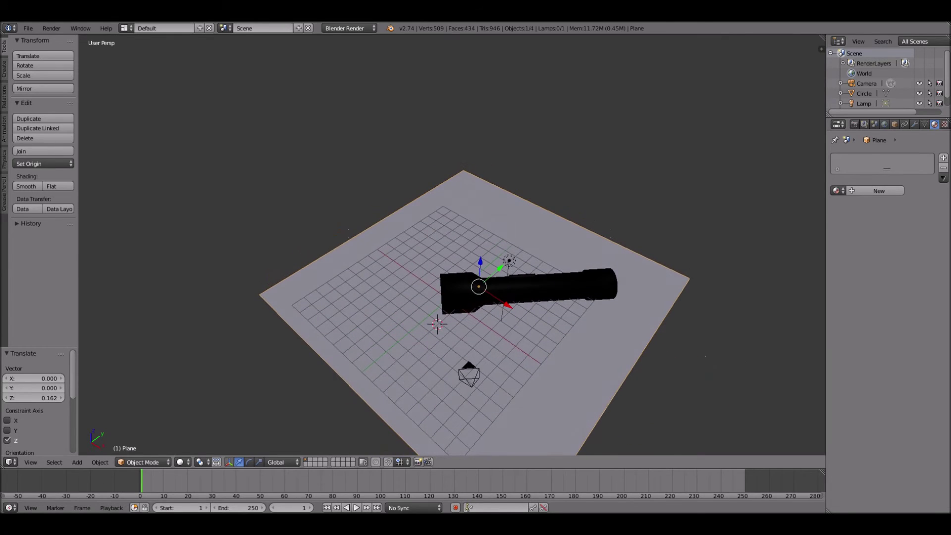
{"action": "key", "text": "ctrl+v"}
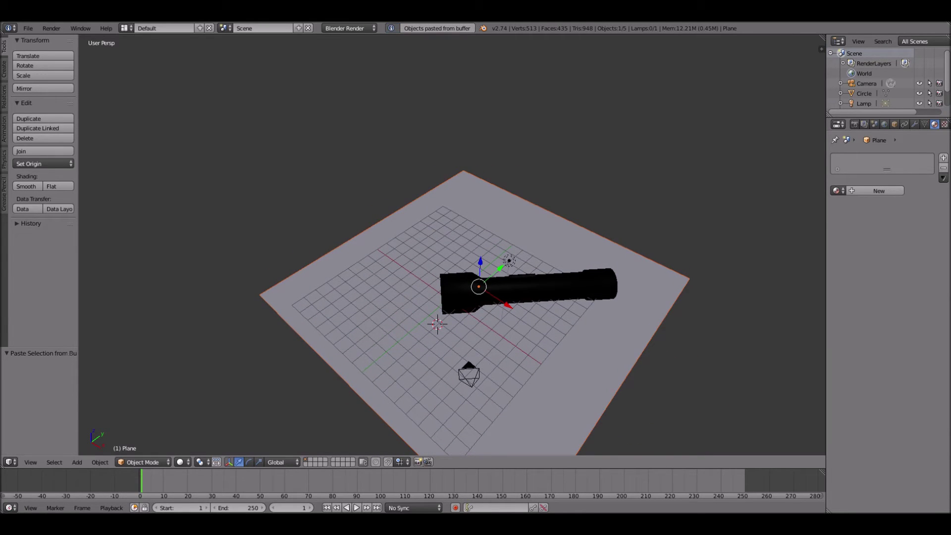
{"action": "key", "text": "n"}
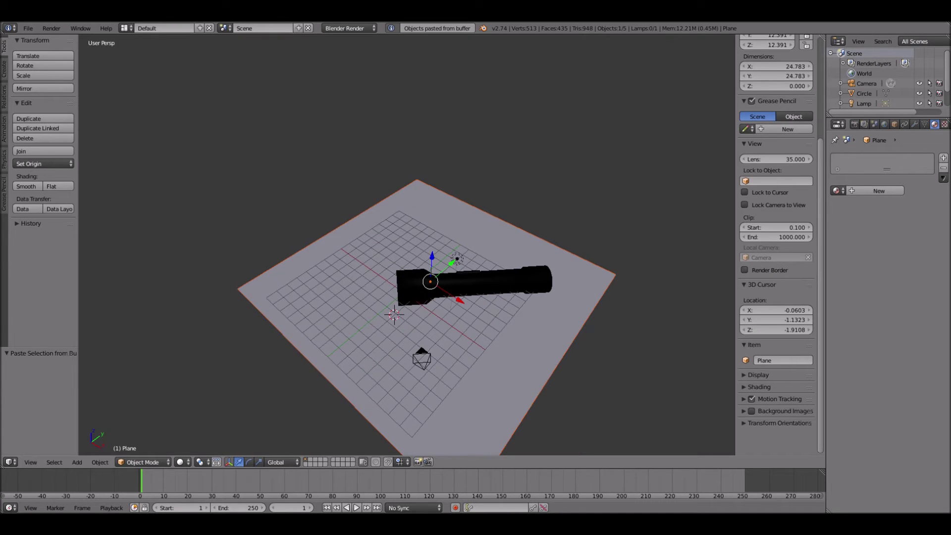
{"action": "scroll", "coordinate": [776, 148], "scroll_direction": "up", "scroll_amount": 6}
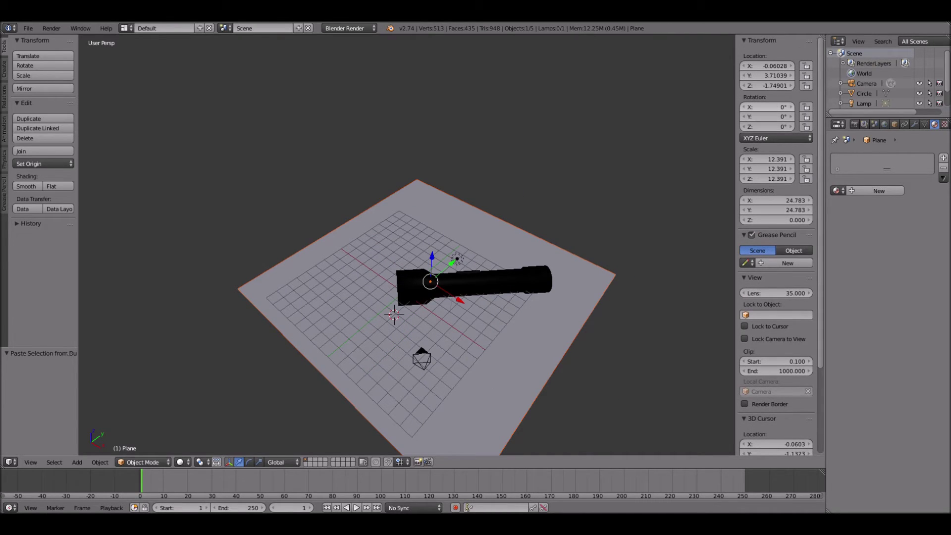
{"action": "left_click", "coordinate": [767, 117]}
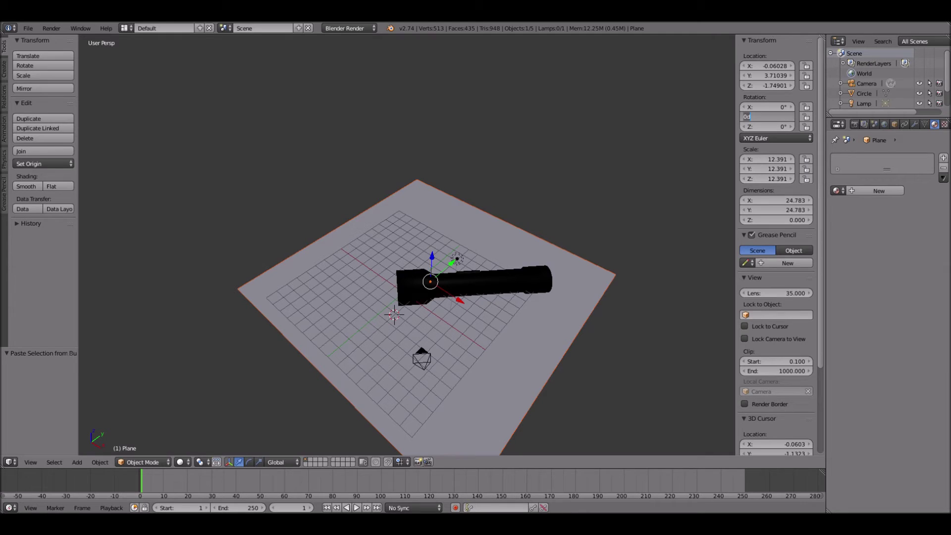
{"action": "type", "text": "90"}
{"action": "key", "text": "Return"}
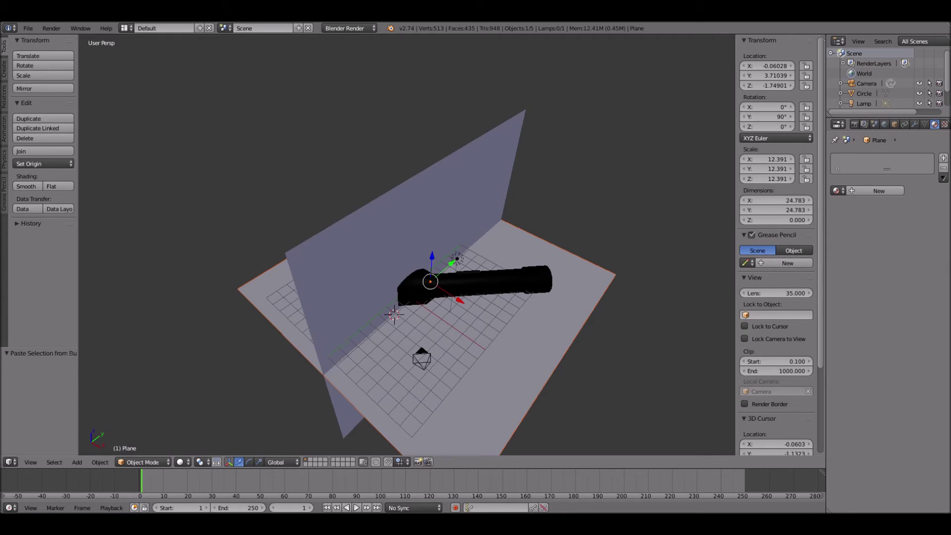
Step: Move the wall plane about -3.03 along X and shift the floor plane along X to about 2.83
{"action": "left_click_drag", "start_coordinate": [461, 300], "coordinate": [435, 284]}
{"action": "right_click", "coordinate": [426, 223]}
{"action": "middle_click_drag", "start_coordinate": [435, 284], "coordinate": [476, 253]}
{"action": "right_click", "coordinate": [496, 347]}
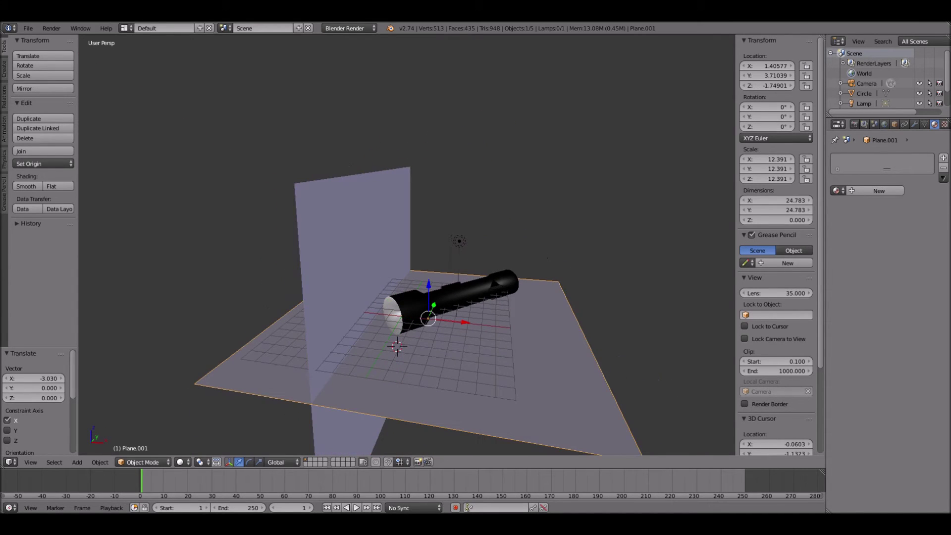
{"action": "left_click_drag", "start_coordinate": [465, 322], "coordinate": [481, 325]}
Step: Select the wall plane and raise it about 6.72 along Z
{"action": "right_click", "coordinate": [369, 238]}
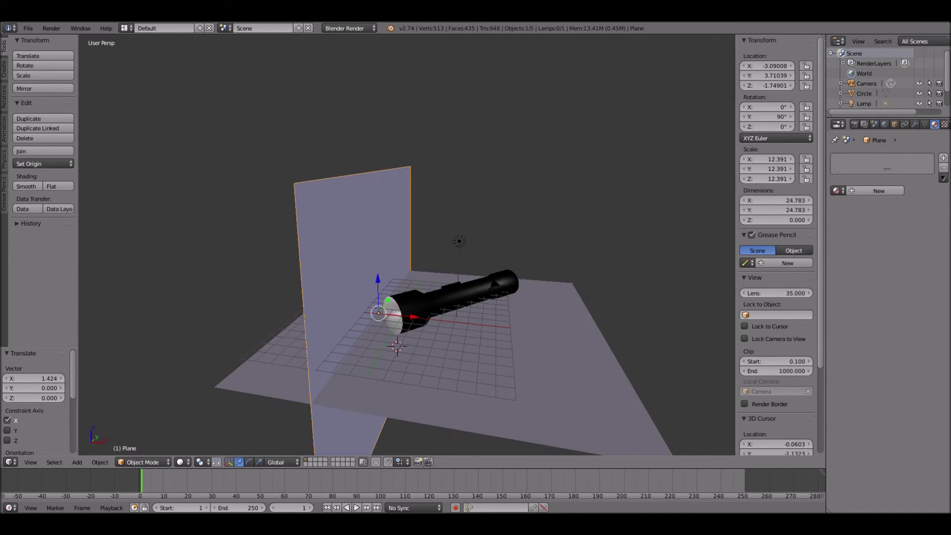
{"action": "left_click_drag", "start_coordinate": [378, 279], "coordinate": [377, 192]}
{"action": "middle_click_drag", "start_coordinate": [377, 192], "coordinate": [308, 197]}
Step: Move the floor plane about -3.46 and the wall plane about -3.41 along Y so their edges line up
{"action": "right_click", "coordinate": [495, 374]}
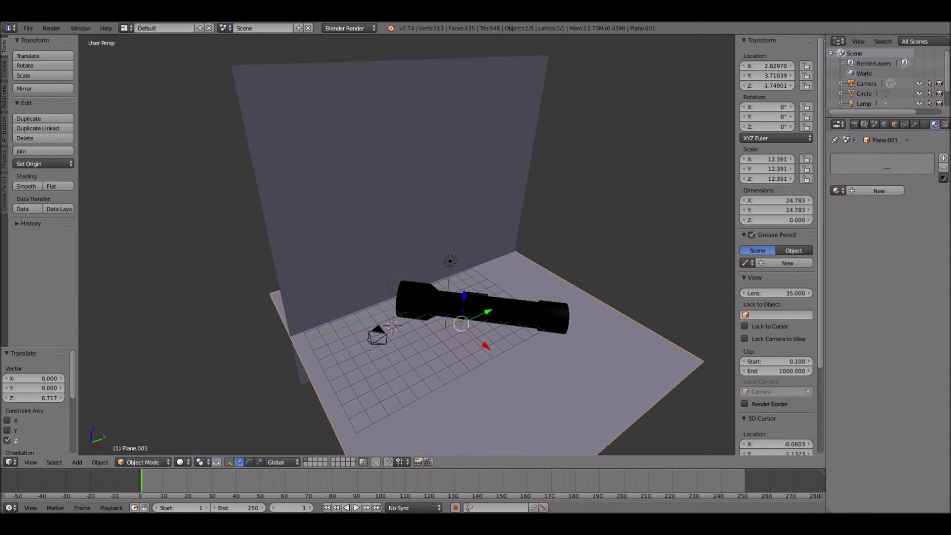
{"action": "left_click_drag", "start_coordinate": [488, 312], "coordinate": [452, 327]}
{"action": "right_click", "coordinate": [426, 248]}
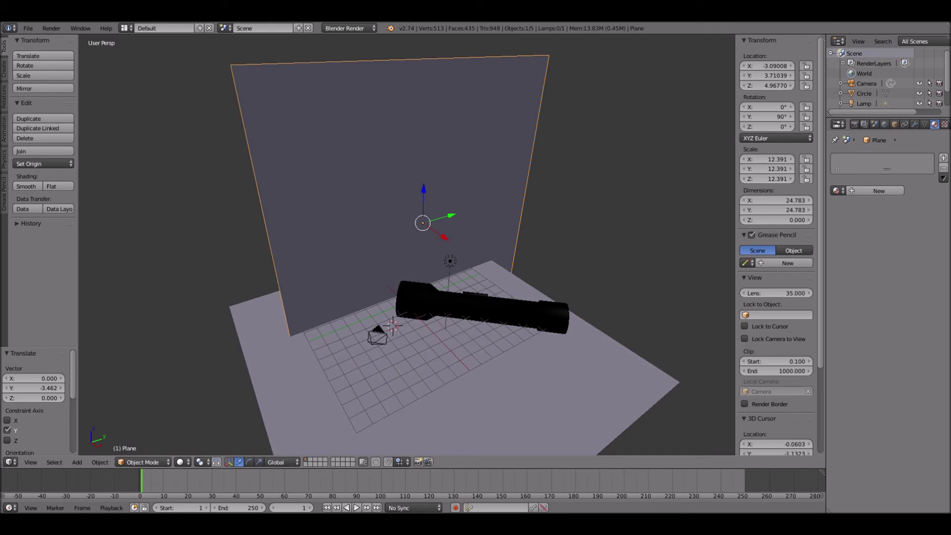
{"action": "key", "text": "g"}
{"action": "key", "text": "y"}
{"action": "key", "text": "Return"}
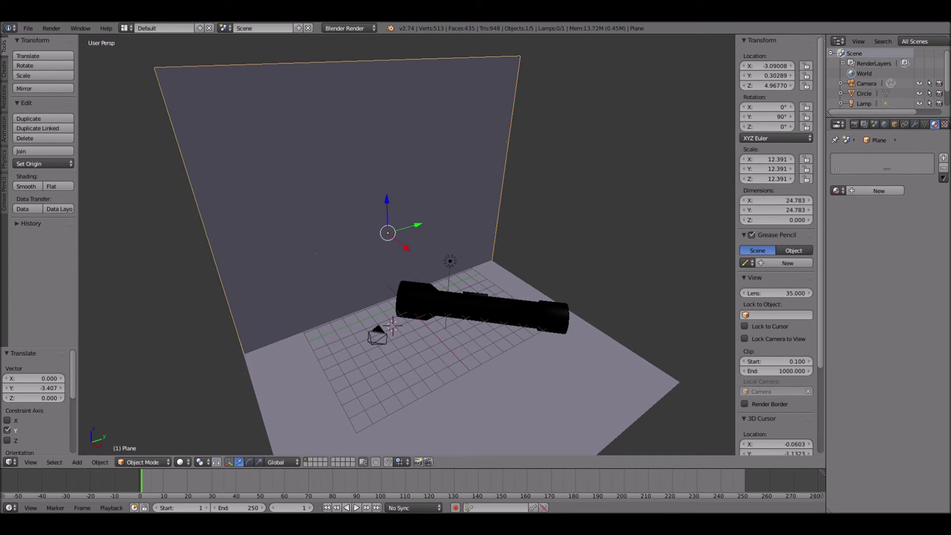
Step: Select the lamp above the flashlight and change its type to Spot
{"action": "middle_click_drag", "start_coordinate": [317, 253], "coordinate": [410, 230]}
{"action": "right_click", "coordinate": [459, 242]}
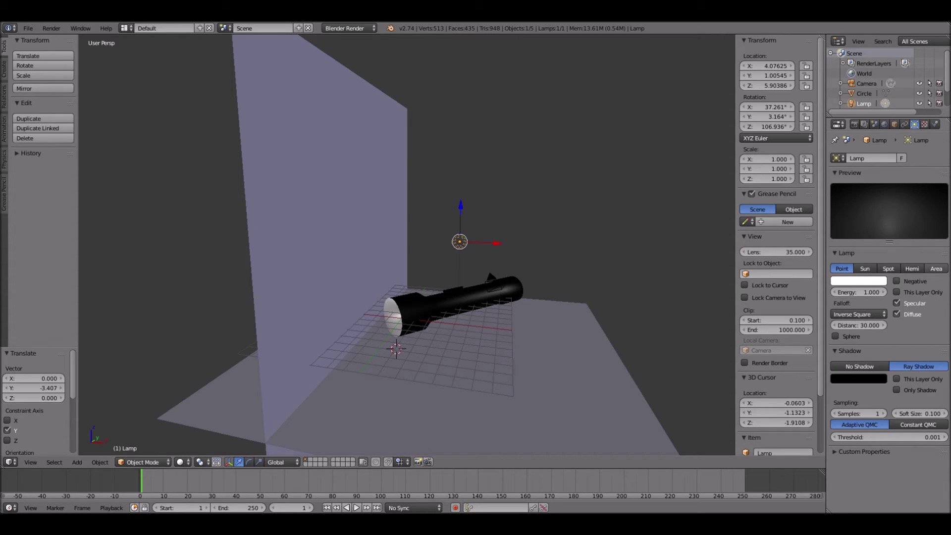
{"action": "left_click", "coordinate": [936, 269]}
{"action": "left_click", "coordinate": [888, 268]}
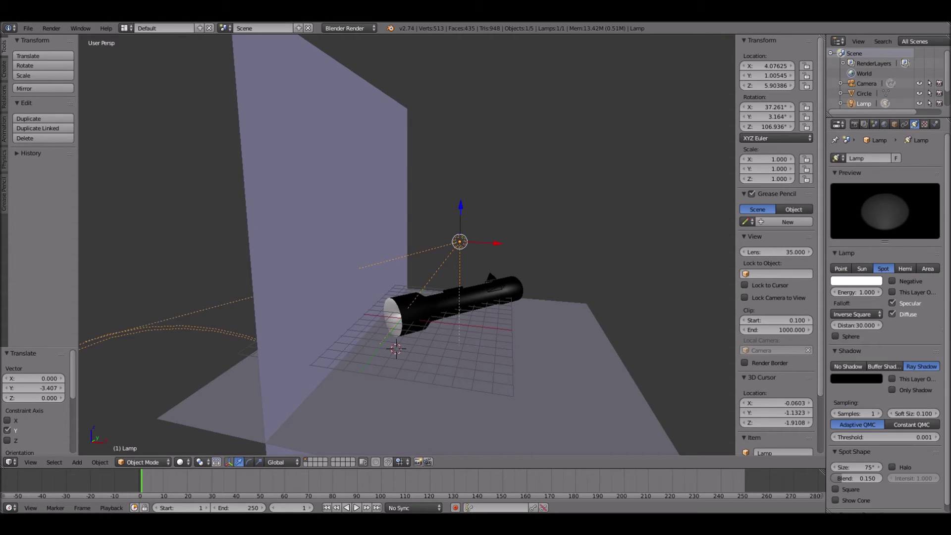
Step: Lower the spot lamp about 2.62 along Z and move the flashlight about 4.93 along X
{"action": "middle_click_drag", "start_coordinate": [545, 258], "coordinate": [473, 279]}
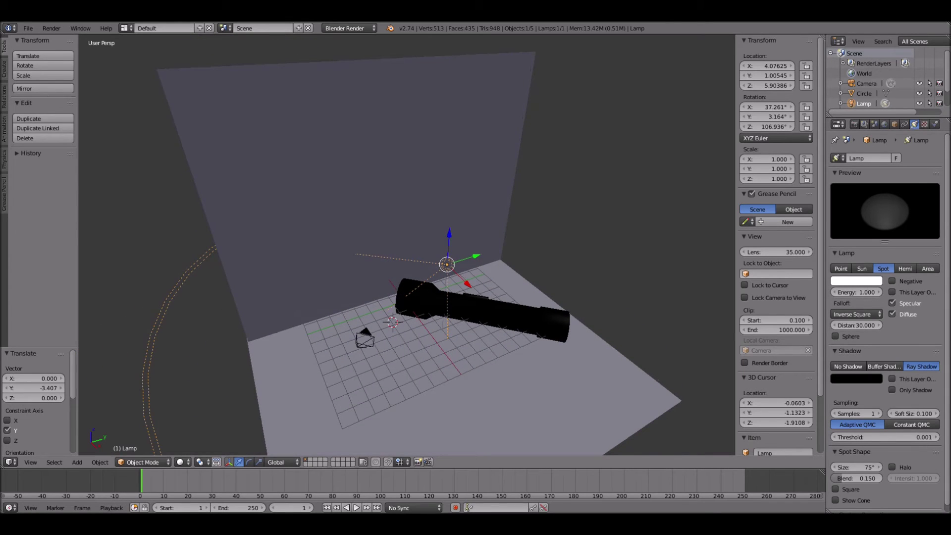
{"action": "left_click_drag", "start_coordinate": [449, 233], "coordinate": [447, 267]}
{"action": "right_click", "coordinate": [478, 308]}
{"action": "left_click_drag", "start_coordinate": [418, 318], "coordinate": [450, 361]}
Step: Rotate the spot lamp toward the wall, to about 83° in X, and lower it about 3.46 along Z to the flashlight's height
{"action": "right_click", "coordinate": [445, 296]}
{"action": "middle_click_drag", "start_coordinate": [445, 296], "coordinate": [480, 266]}
{"action": "key", "text": "r"}
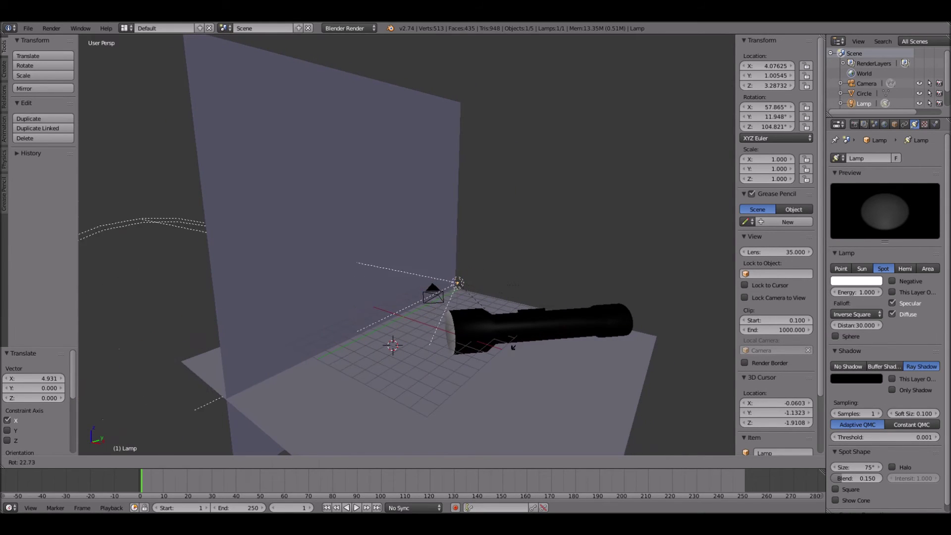
{"action": "key", "text": "Return"}
{"action": "left_click_drag", "start_coordinate": [458, 249], "coordinate": [458, 292]}
Step: In top view, rotate the spot lamp to about 134° in Z and move it about -0.84 in Y and 0.18 in X into the flashlight head
{"action": "middle_click_drag", "start_coordinate": [458, 292], "coordinate": [410, 324]}
{"action": "key", "text": "KP_7"}
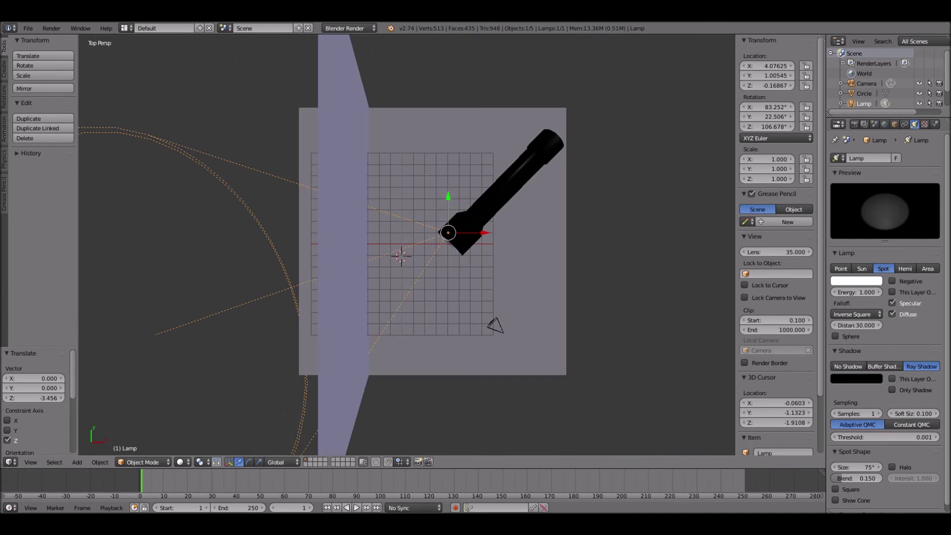
{"action": "key", "text": "r"}
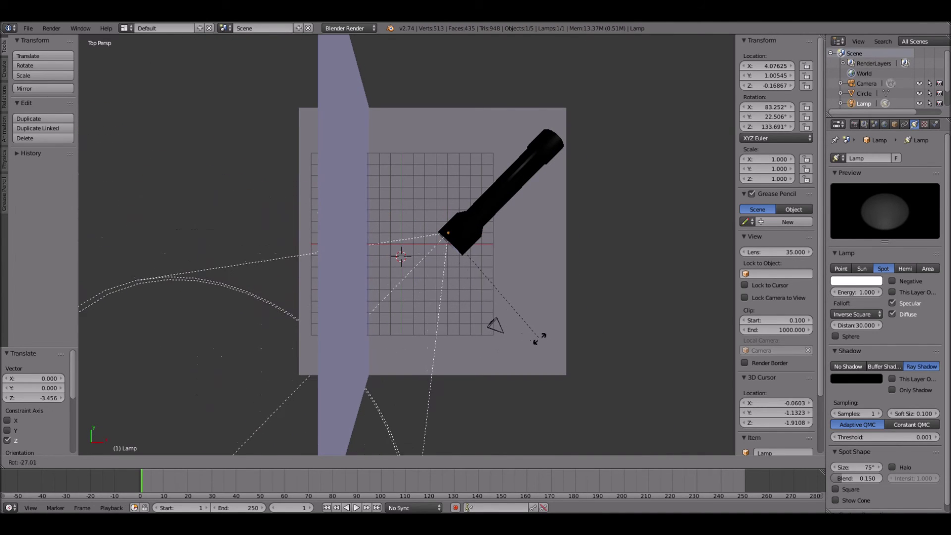
{"action": "key", "text": "Return"}
{"action": "left_click_drag", "start_coordinate": [449, 197], "coordinate": [448, 207]}
{"action": "left_click_drag", "start_coordinate": [485, 242], "coordinate": [487, 242]}
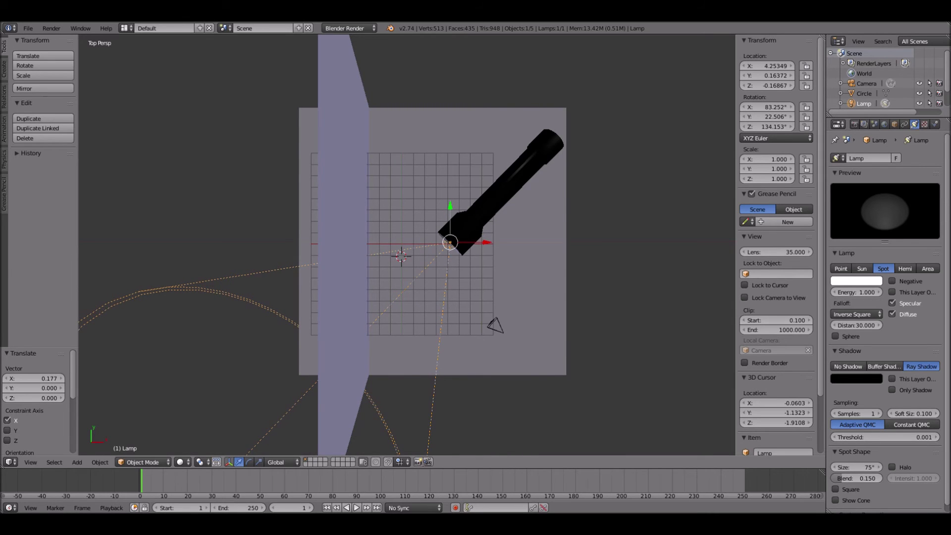
Step: Switch to the camera's view and enable Lock Camera to View
{"action": "middle_click_drag", "start_coordinate": [487, 244], "coordinate": [381, 145]}
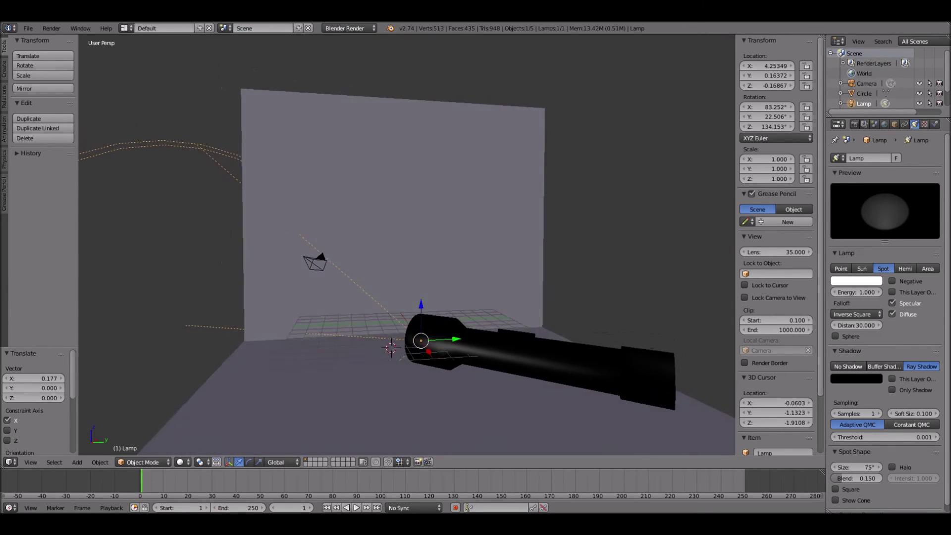
{"action": "mouse_move", "coordinate": [466, 332]}
{"action": "middle_mouse_down"}
{"action": "mouse_move", "coordinate": [491, 341]}
{"action": "mouse_move", "coordinate": [473, 337]}
{"action": "middle_mouse_up"}
{"action": "key", "text": "KP_0"}
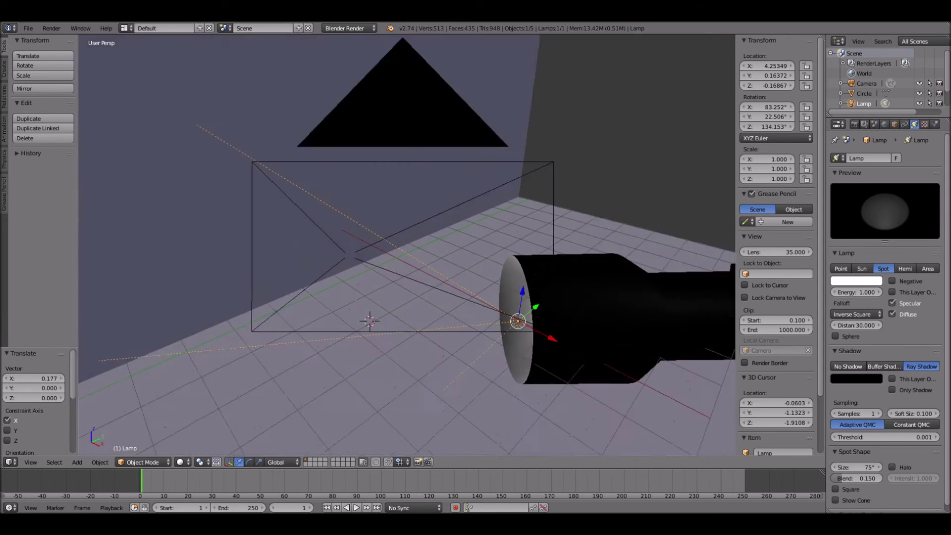
{"action": "scroll", "coordinate": [406, 245], "scroll_direction": "down", "scroll_amount": 5}
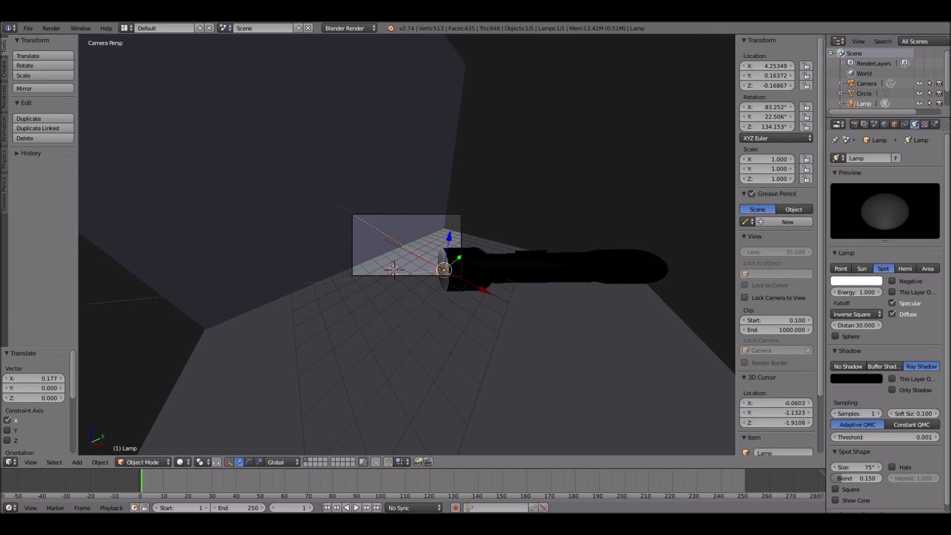
{"action": "left_click", "coordinate": [744, 298]}
Step: Pull back and orbit the locked camera until the flashlight, floor and wall are framed from behind the flashlight
{"action": "scroll", "coordinate": [406, 245], "scroll_direction": "down", "scroll_amount": 5}
{"action": "middle_click_drag", "start_coordinate": [436, 247], "coordinate": [356, 250]}
{"action": "scroll", "coordinate": [406, 244], "scroll_direction": "down", "scroll_amount": 3}
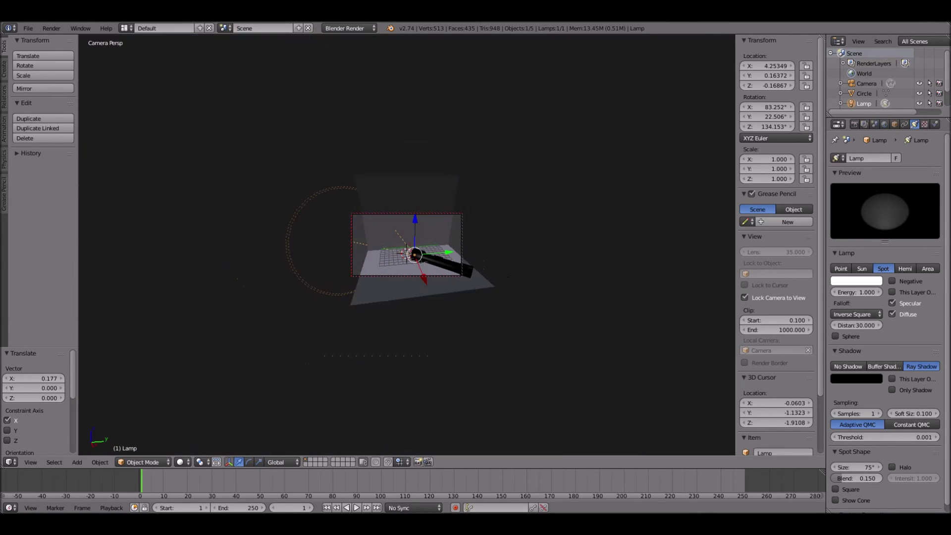
{"action": "scroll", "coordinate": [407, 245], "scroll_direction": "up", "scroll_amount": 1}
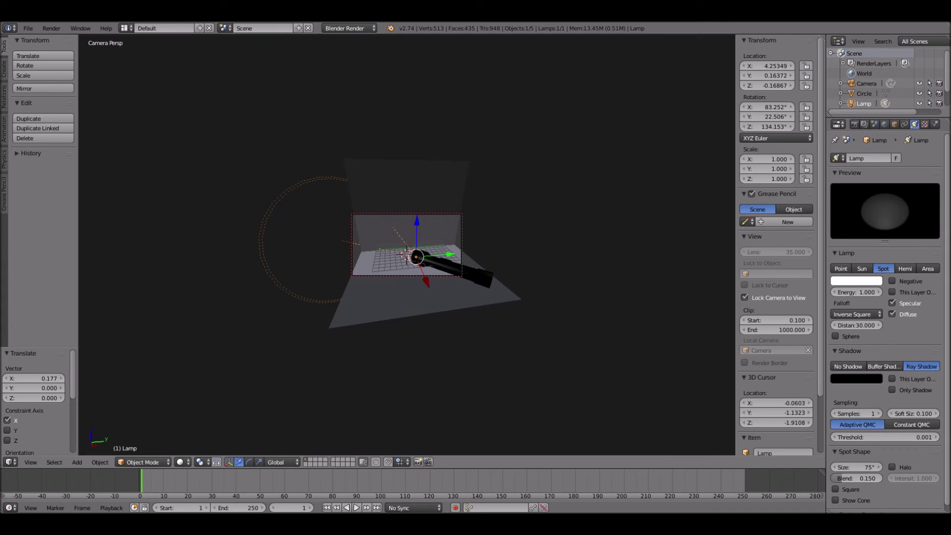
{"action": "scroll", "coordinate": [406, 250], "scroll_direction": "down", "scroll_amount": 2}
{"action": "scroll", "coordinate": [411, 247], "scroll_direction": "down", "scroll_amount": 2}
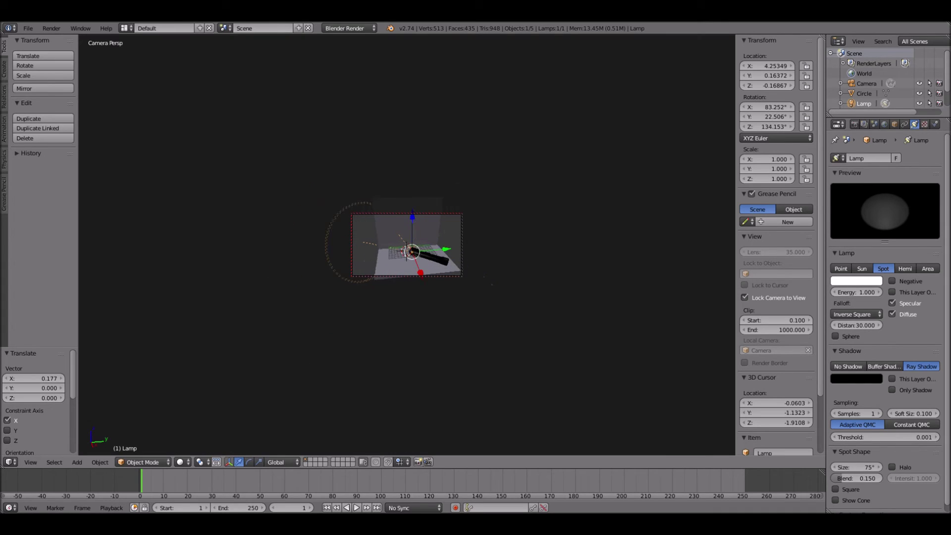
{"action": "scroll", "coordinate": [411, 248], "scroll_direction": "up", "scroll_amount": 1}
{"action": "middle_click_drag", "start_coordinate": [411, 248], "coordinate": [437, 250]}
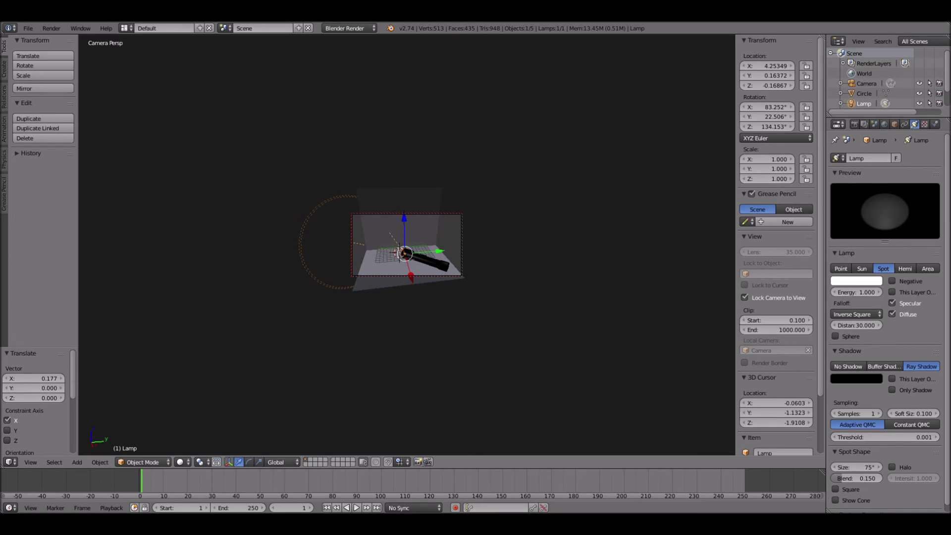
{"action": "middle_click_drag", "start_coordinate": [437, 250], "coordinate": [448, 251]}
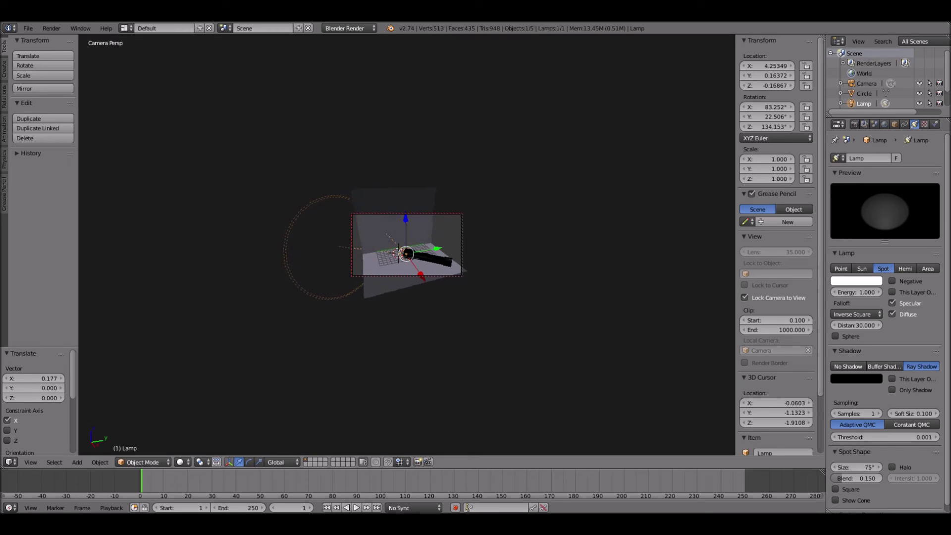
Step: Leave the camera view and scale the wall plane up by about 3.01 in all axes
{"action": "key", "text": "KP_0"}
{"action": "middle_click_drag", "start_coordinate": [456, 148], "coordinate": [420, 190]}
{"action": "right_click", "coordinate": [420, 188]}
{"action": "key", "text": "s"}
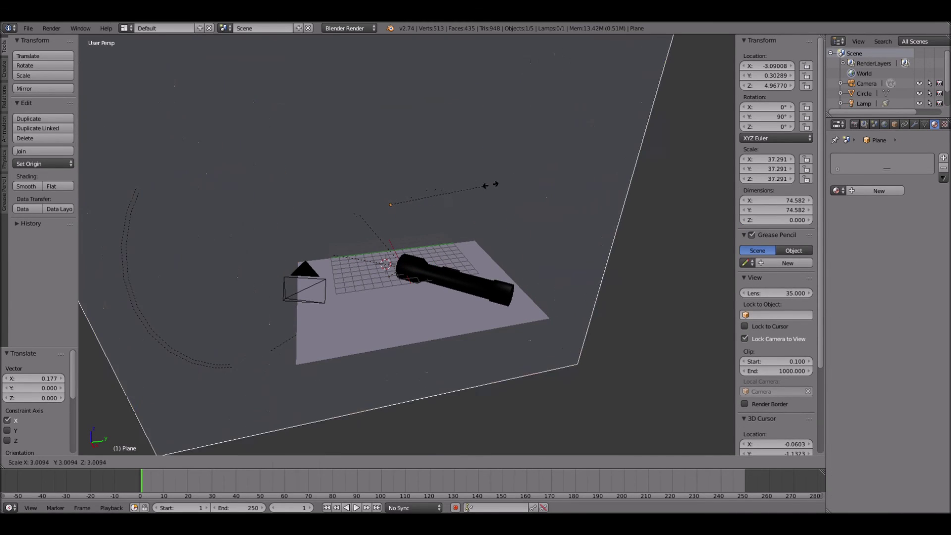
{"action": "left_click", "coordinate": [480, 153]}
Step: Scale the floor plane up by about 2.54 and check in the camera view that it fills the frame
{"action": "right_click", "coordinate": [402, 274]}
{"action": "key", "text": "s"}
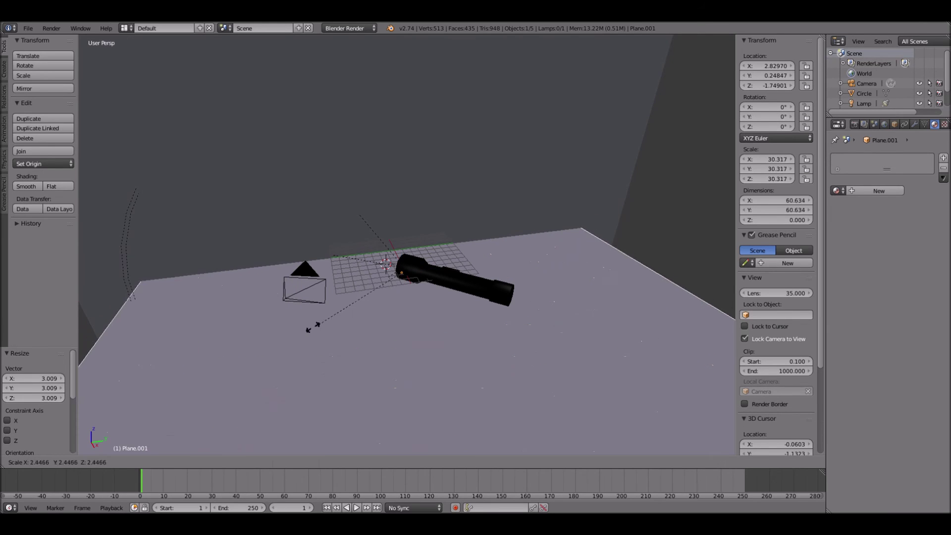
{"action": "left_click", "coordinate": [315, 326]}
{"action": "scroll", "coordinate": [315, 326], "scroll_direction": "up", "scroll_amount": 1}
{"action": "scroll", "coordinate": [315, 326], "scroll_direction": "down", "scroll_amount": 2}
{"action": "middle_click_drag", "start_coordinate": [390, 255], "coordinate": [436, 252]}
{"action": "key", "text": "KP_0"}
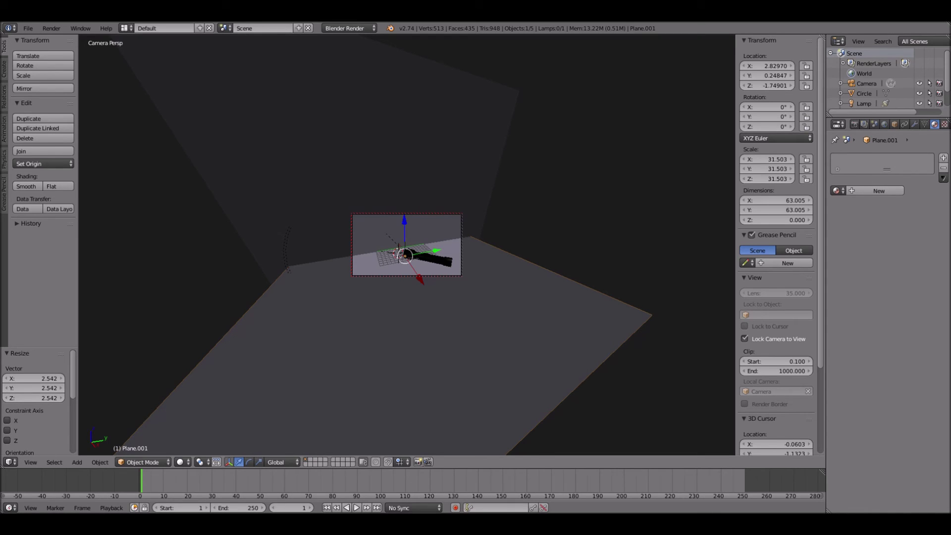
{"action": "key", "text": "KP_0"}
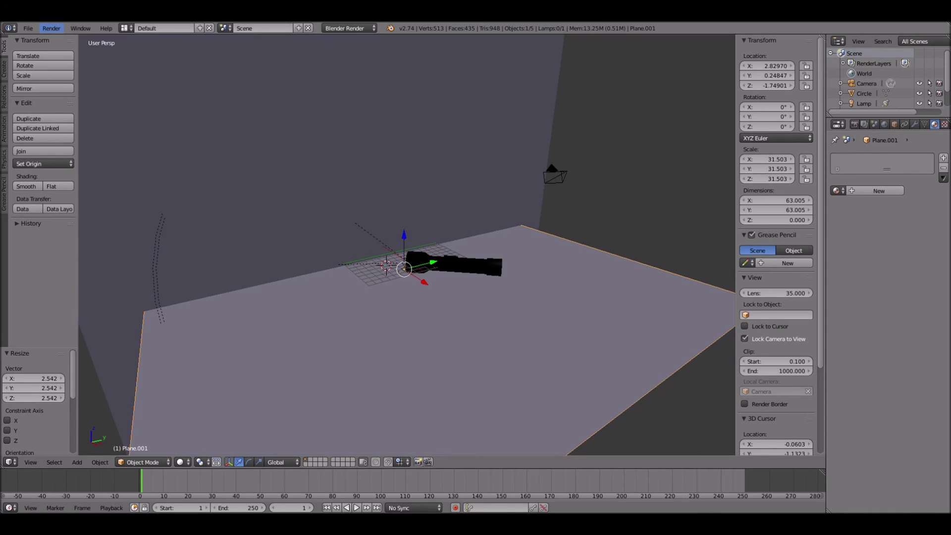
Step: Render a test image of the spot lamp's beam on the enlarged wall and floor, then return to the 3D view
{"action": "left_click", "coordinate": [52, 29]}
{"action": "left_click", "coordinate": [74, 39]}
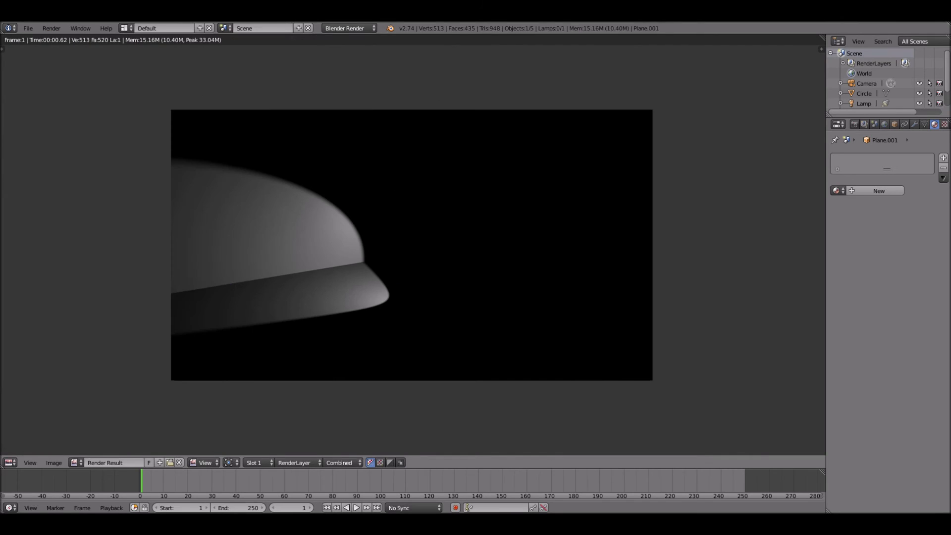
{"action": "left_click", "coordinate": [52, 29]}
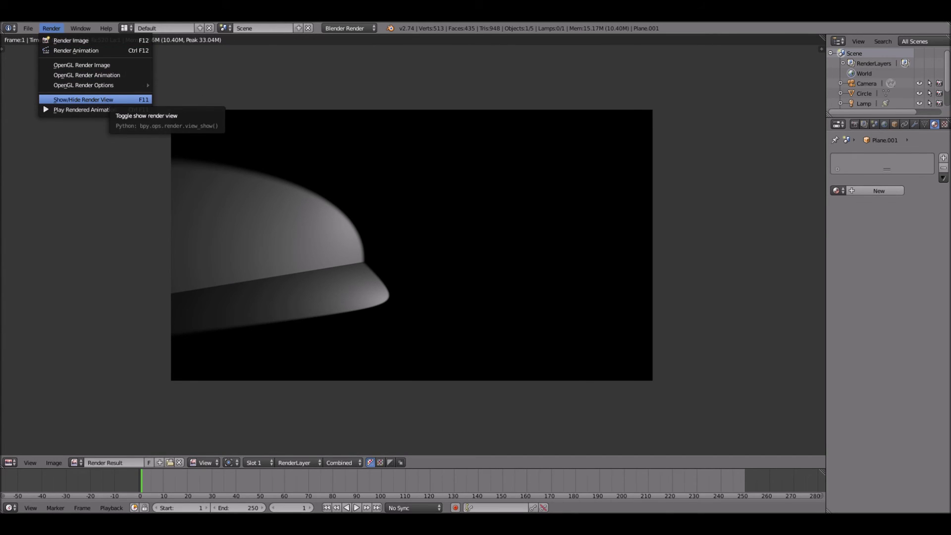
{"action": "left_click", "coordinate": [99, 99]}
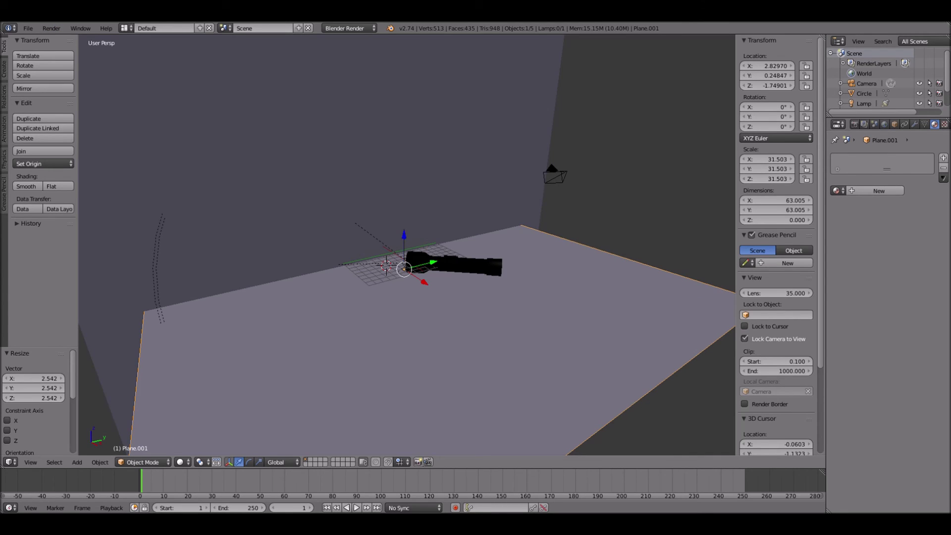
Step: Add a point lamp at the 3D cursor and move it about 12.94 up in Z and 14.79 along Y
{"action": "left_click", "coordinate": [77, 463]}
{"action": "mouse_move", "coordinate": [99, 450]}
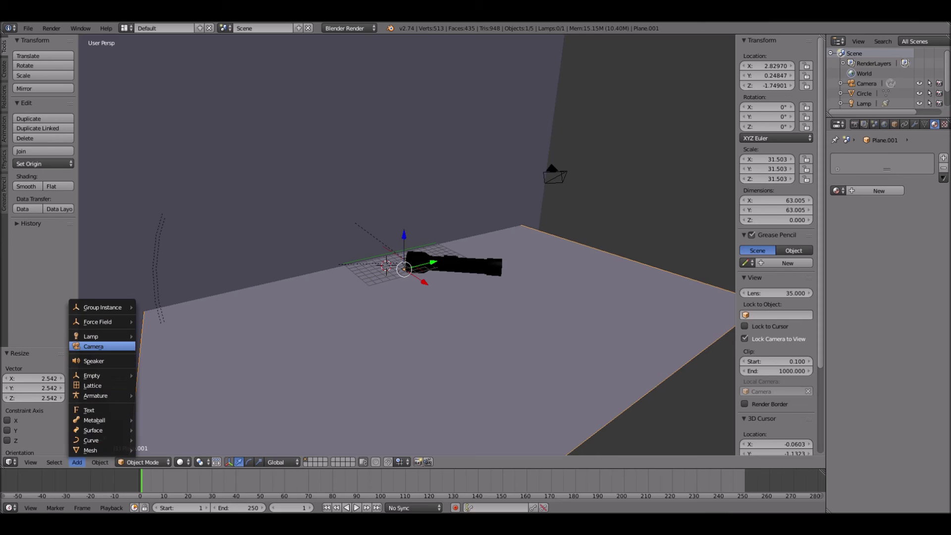
{"action": "mouse_move", "coordinate": [100, 337]}
{"action": "left_click", "coordinate": [157, 337]}
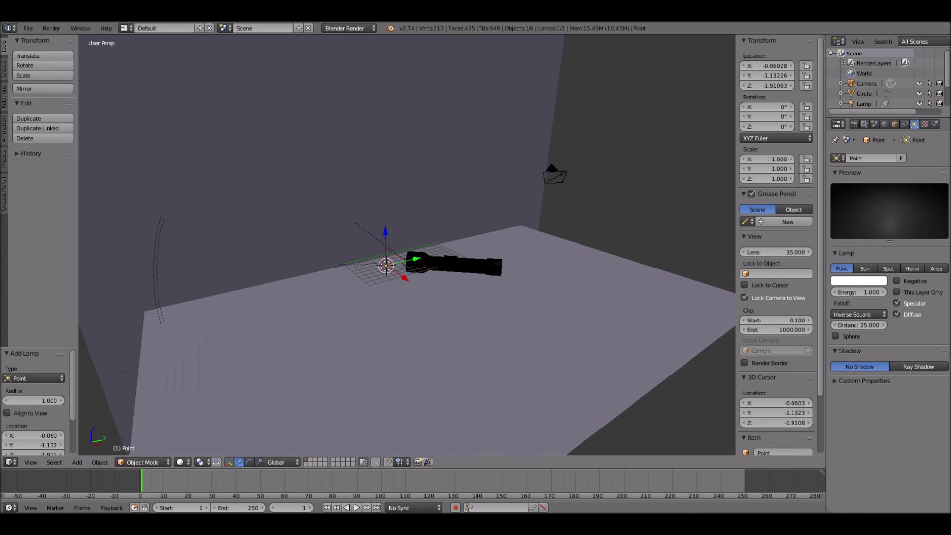
{"action": "key", "text": "g"}
{"action": "key", "text": "z"}
{"action": "key", "text": "Return"}
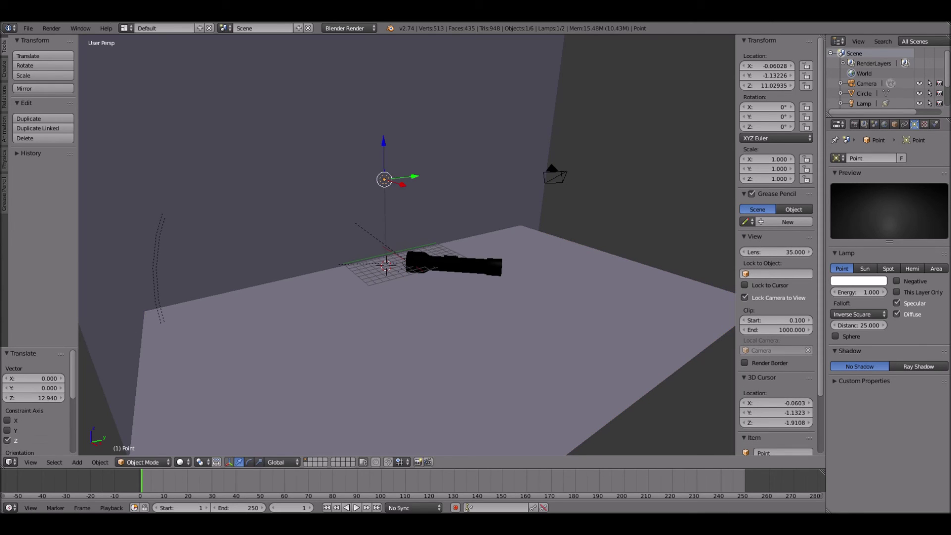
{"action": "key", "text": "g"}
{"action": "key", "text": "y"}
{"action": "key", "text": "Return"}
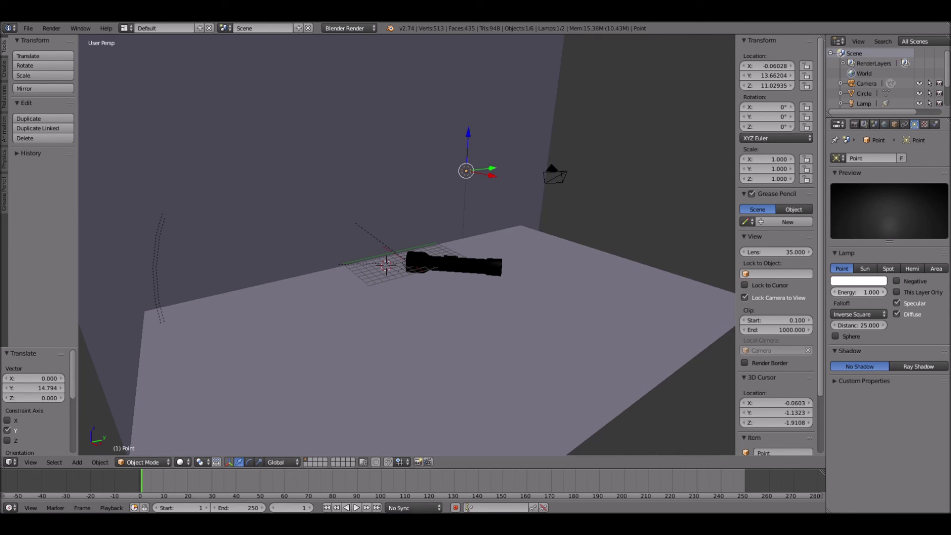
Step: Change the new lamp to an Area lamp and set its distance to 20
{"action": "left_click", "coordinate": [937, 268]}
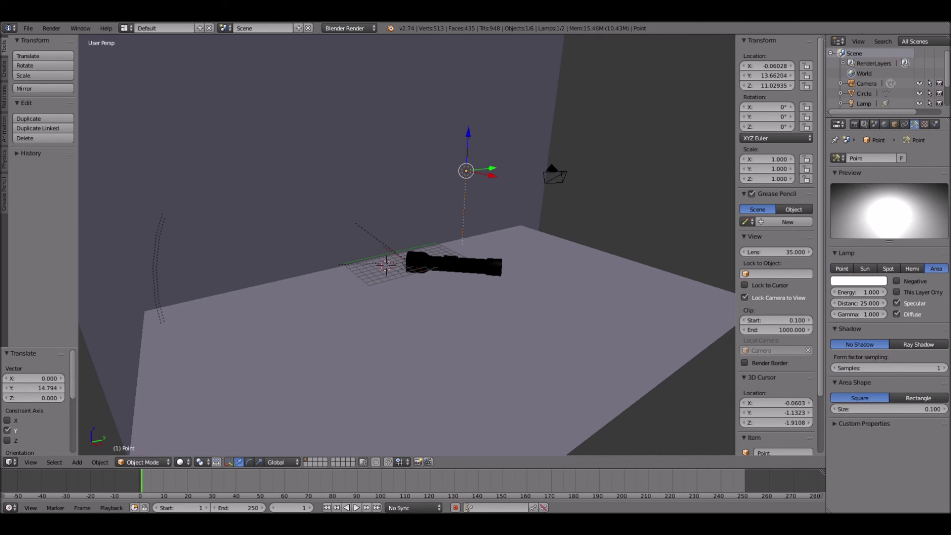
{"action": "left_click", "coordinate": [858, 303]}
{"action": "type", "text": "20"}
{"action": "key", "text": "Return"}
Step: Render the image to check the area lamp's brightness on the flashlight, then hide the render
{"action": "left_click", "coordinate": [52, 28]}
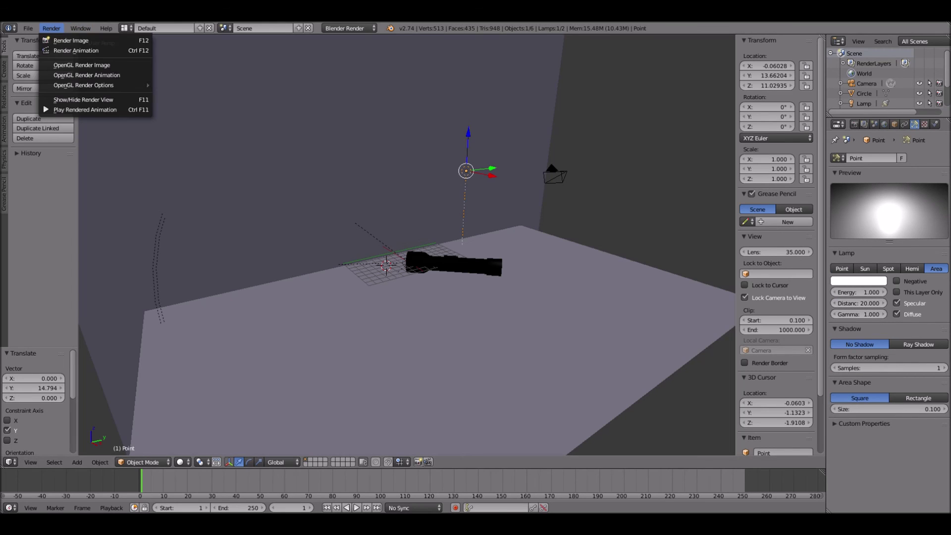
{"action": "left_click", "coordinate": [71, 40]}
{"action": "left_click", "coordinate": [52, 28]}
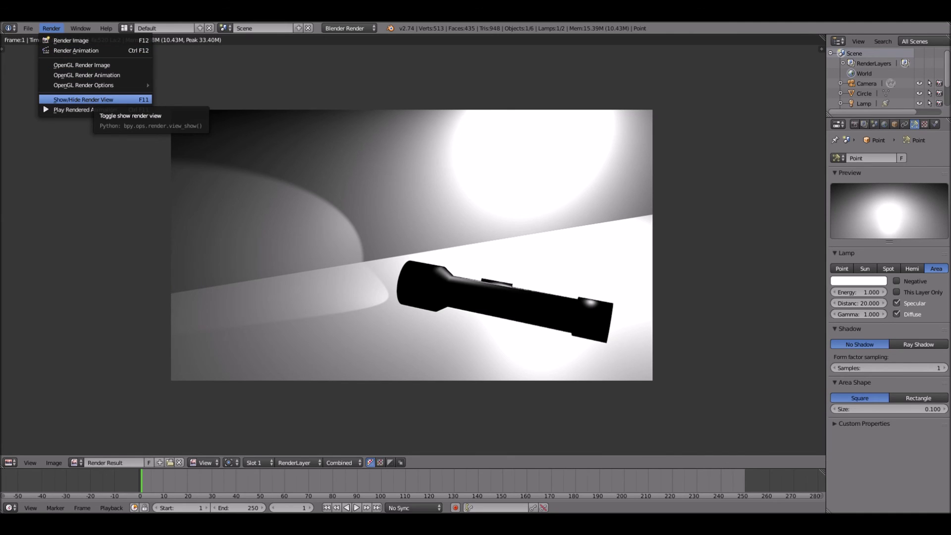
{"action": "left_click", "coordinate": [83, 99]}
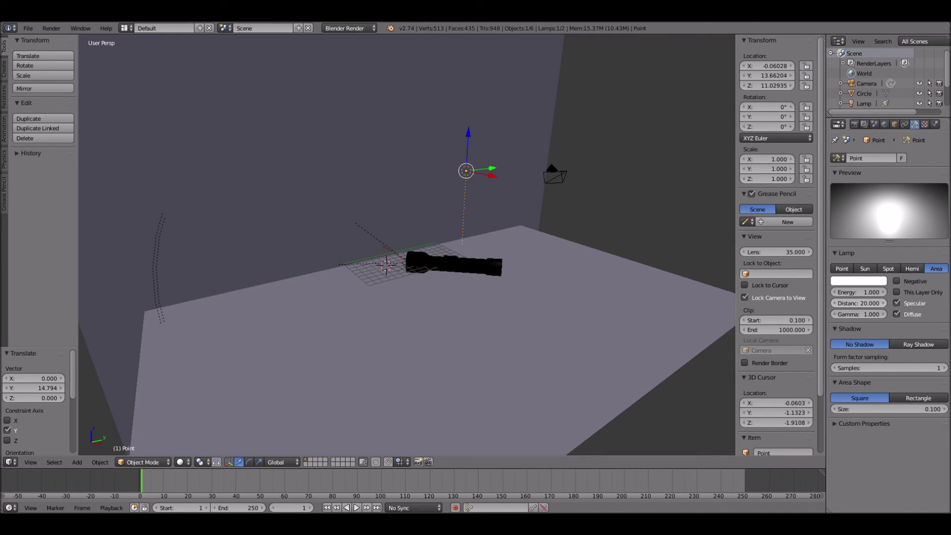
Step: Set the area lamp's distance to 15 and render the image again to compare the lighting
{"action": "left_click", "coordinate": [859, 303]}
{"action": "type", "text": "15"}
{"action": "key", "text": "Return"}
{"action": "left_click", "coordinate": [51, 29]}
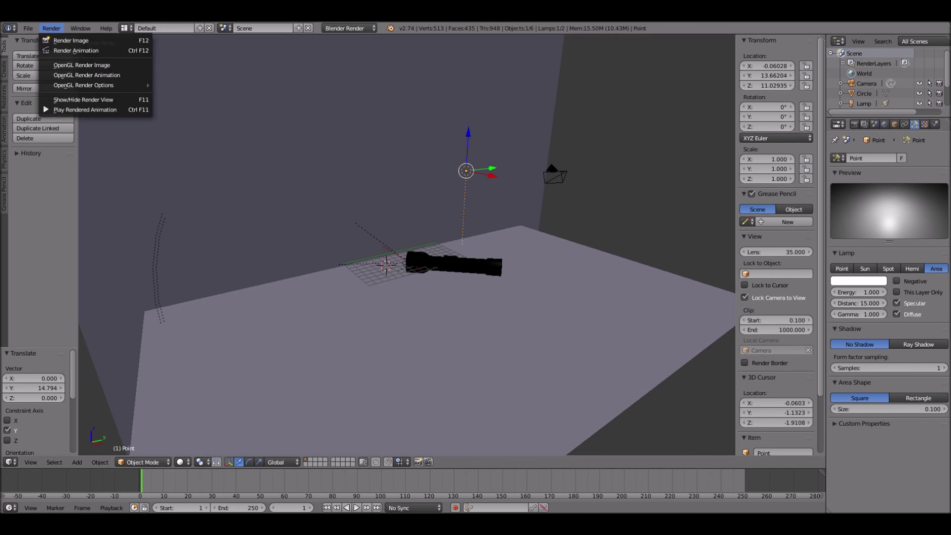
{"action": "left_click", "coordinate": [71, 40]}
{"action": "left_click", "coordinate": [52, 28]}
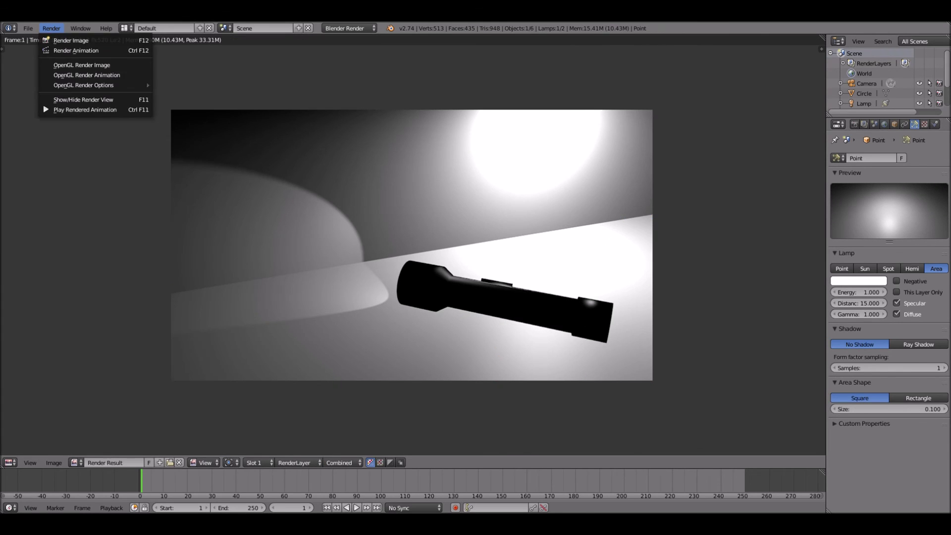
{"action": "left_click", "coordinate": [83, 99]}
Step: Move the area lamp about 20.83 along X, away from the wall, and set its distance to 10
{"action": "key", "text": "g"}
{"action": "key", "text": "x"}
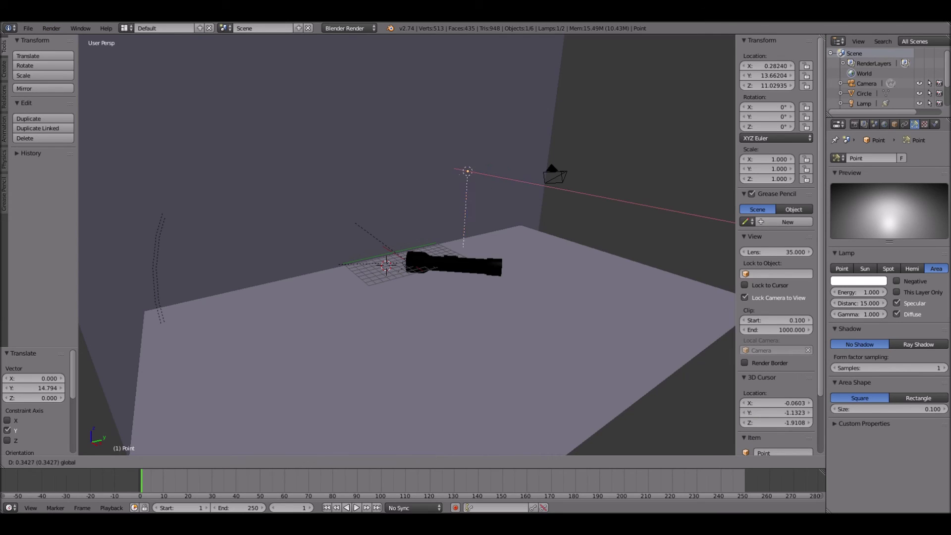
{"action": "key", "text": "Return"}
{"action": "left_click", "coordinate": [859, 303]}
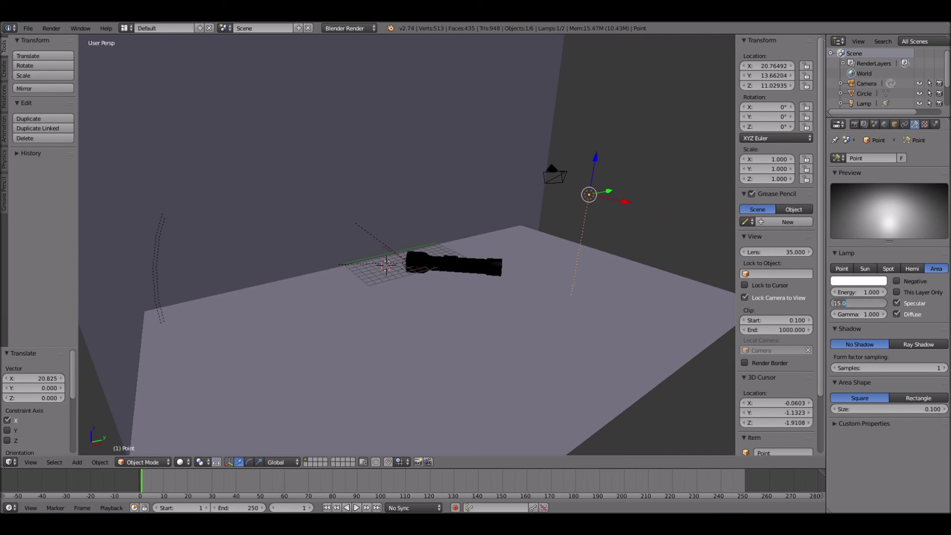
{"action": "type", "text": "10"}
{"action": "key", "text": "Return"}
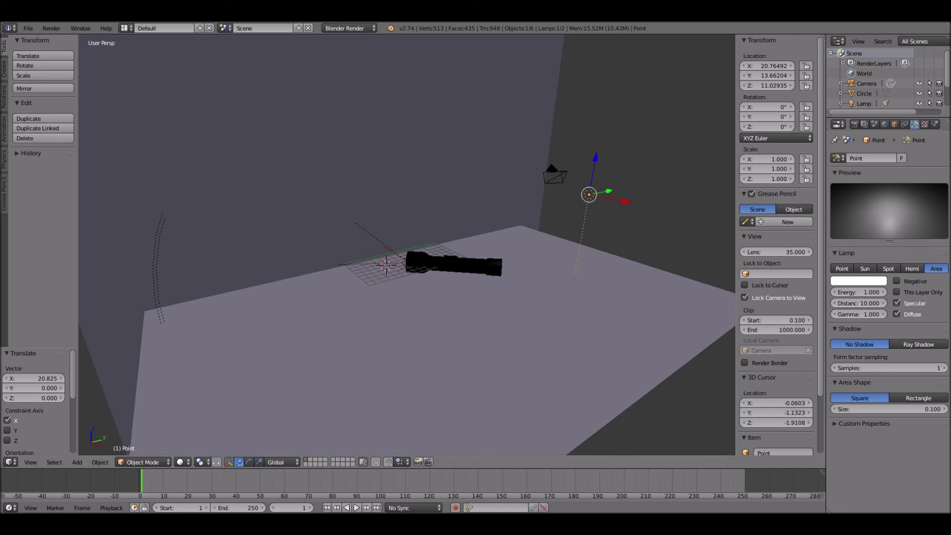
Step: Render the scene to check the softer fill light, then return to the 3D view
{"action": "left_click", "coordinate": [51, 29]}
{"action": "left_click", "coordinate": [70, 40]}
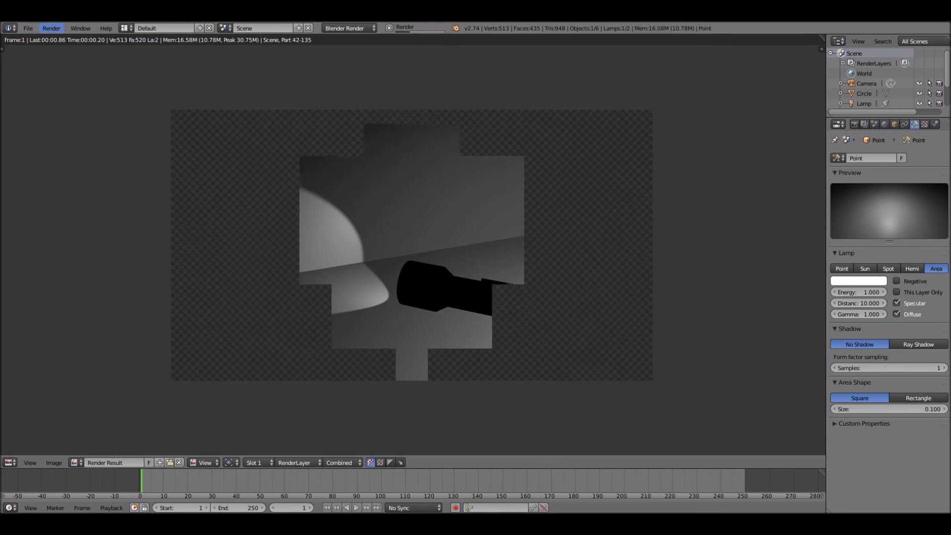
{"action": "left_click", "coordinate": [52, 29]}
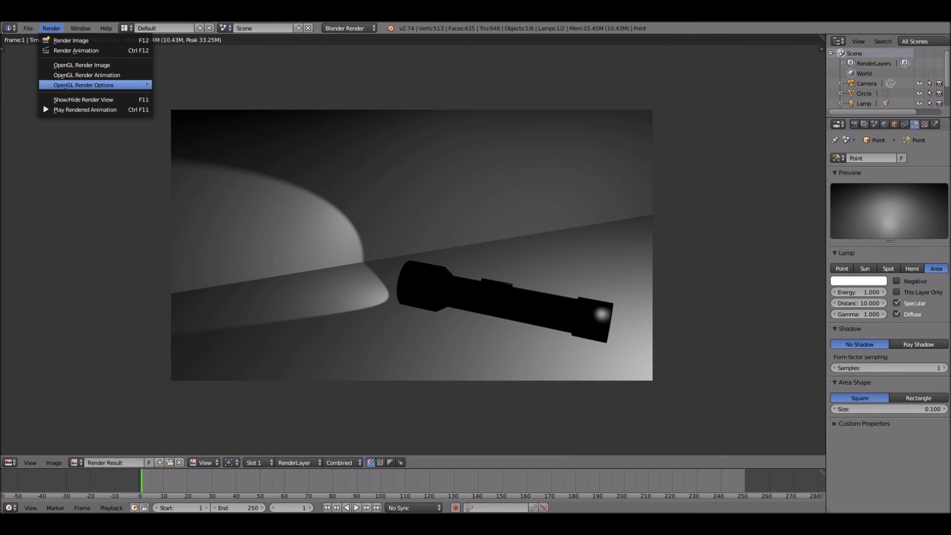
{"action": "left_click", "coordinate": [83, 100]}
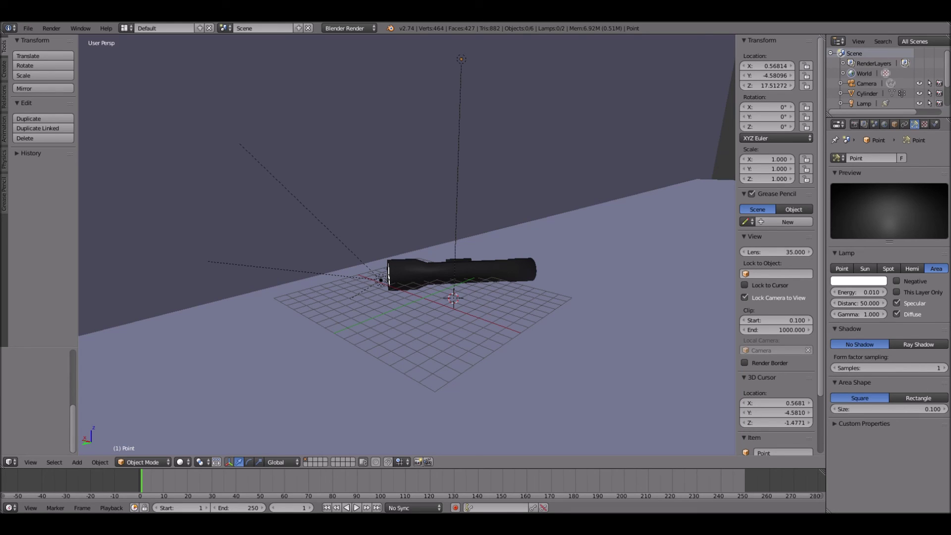
Step: Render the finished version of the flashlight scene, with its area lamp at 0.010 energy and 50 distance
{"action": "left_click", "coordinate": [51, 29]}
{"action": "left_click", "coordinate": [55, 38]}
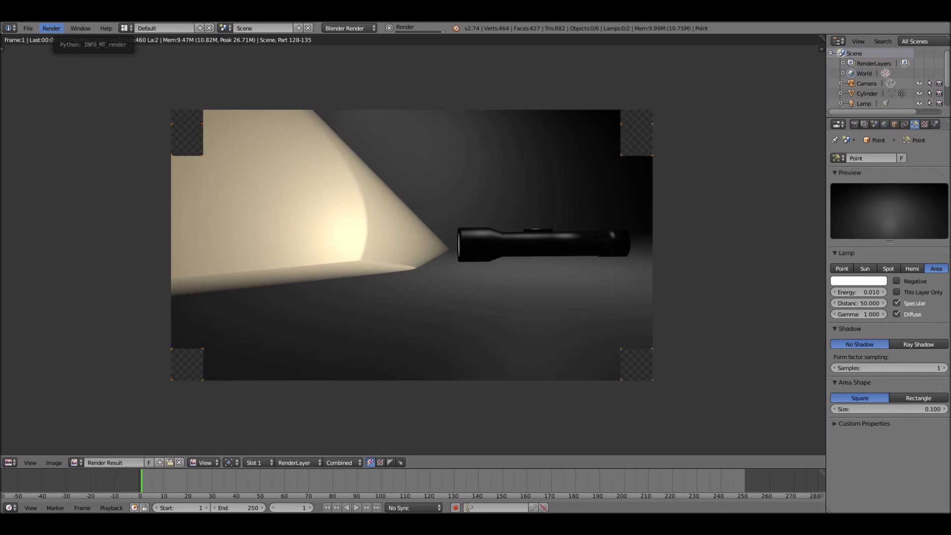